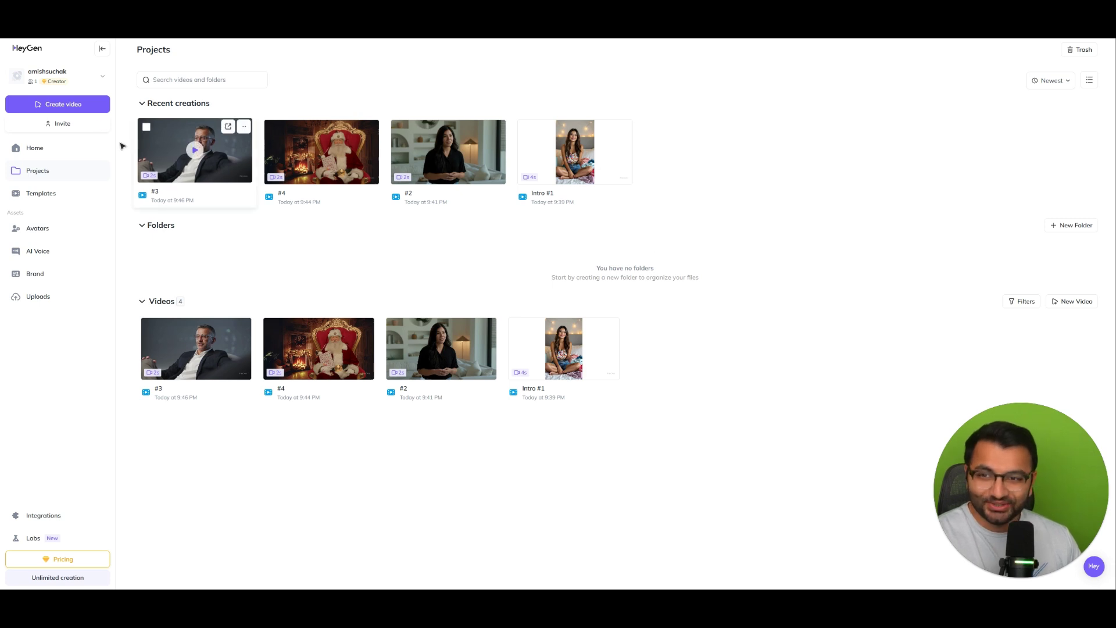
Create a new blank landscape avatar video
left_click(87, 110)
left_click(521, 325)
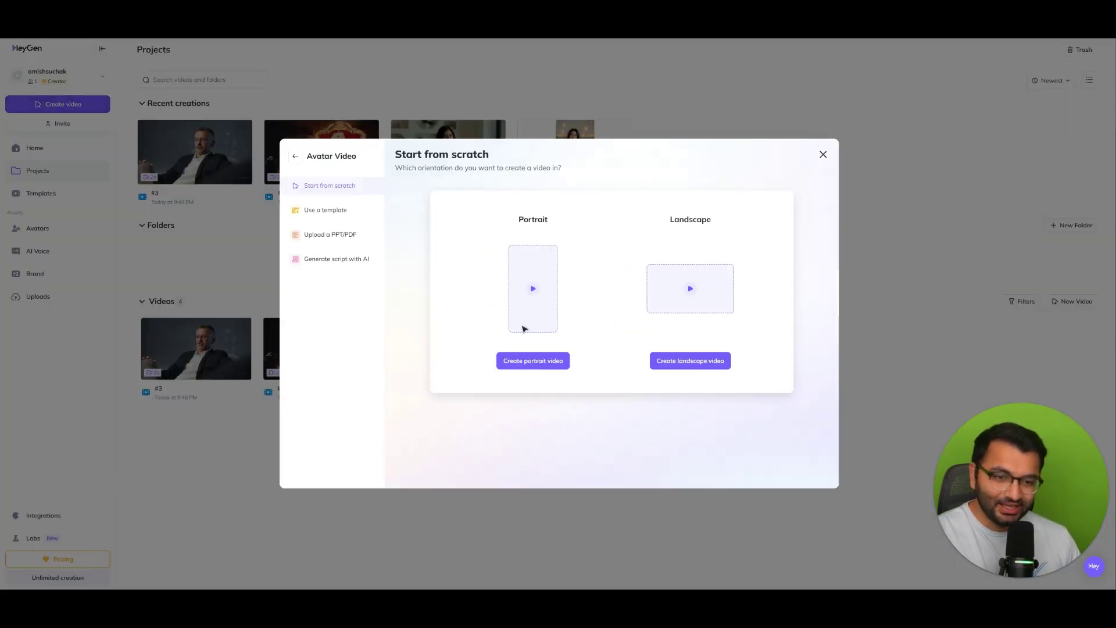
left_click(700, 362)
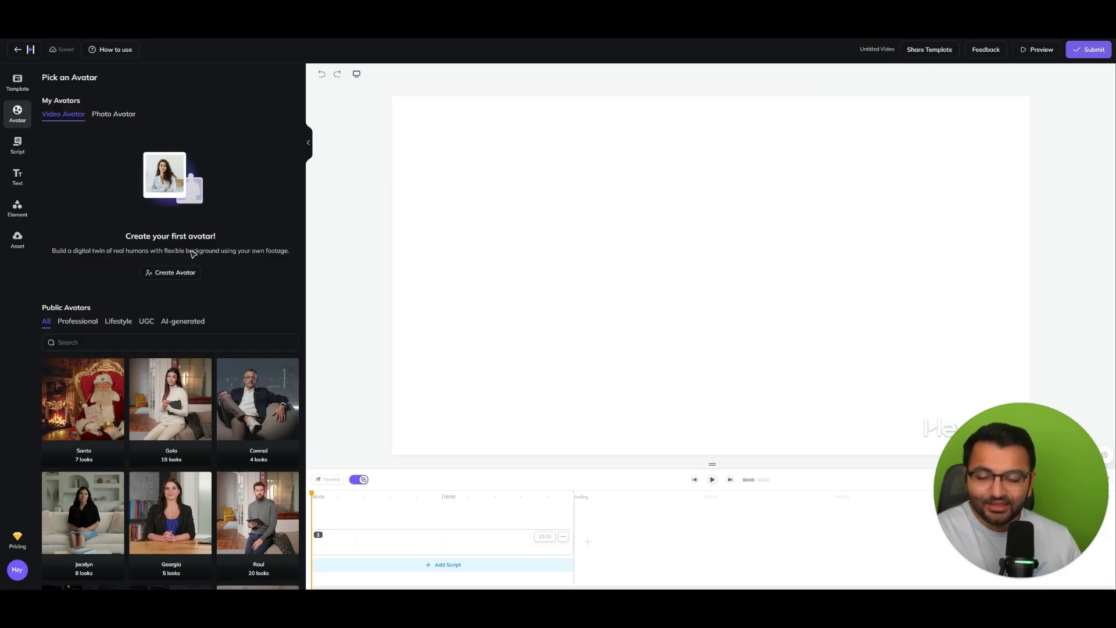
Look through Jocelyn's available looks, then return to the full avatar list
scroll(181, 257, "down", 2)
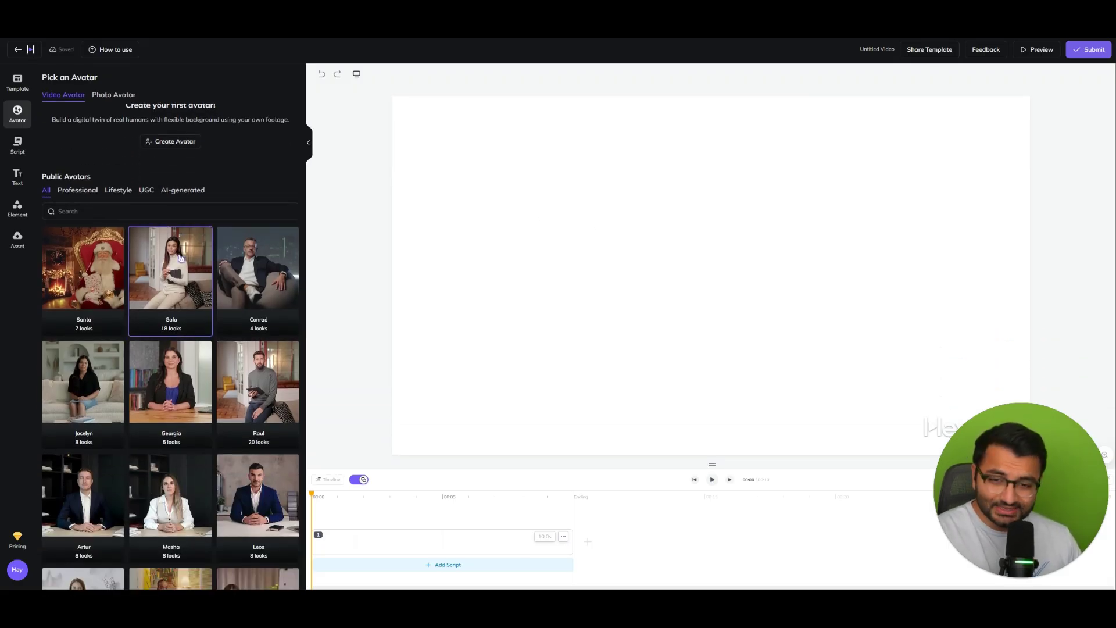
left_click(89, 393)
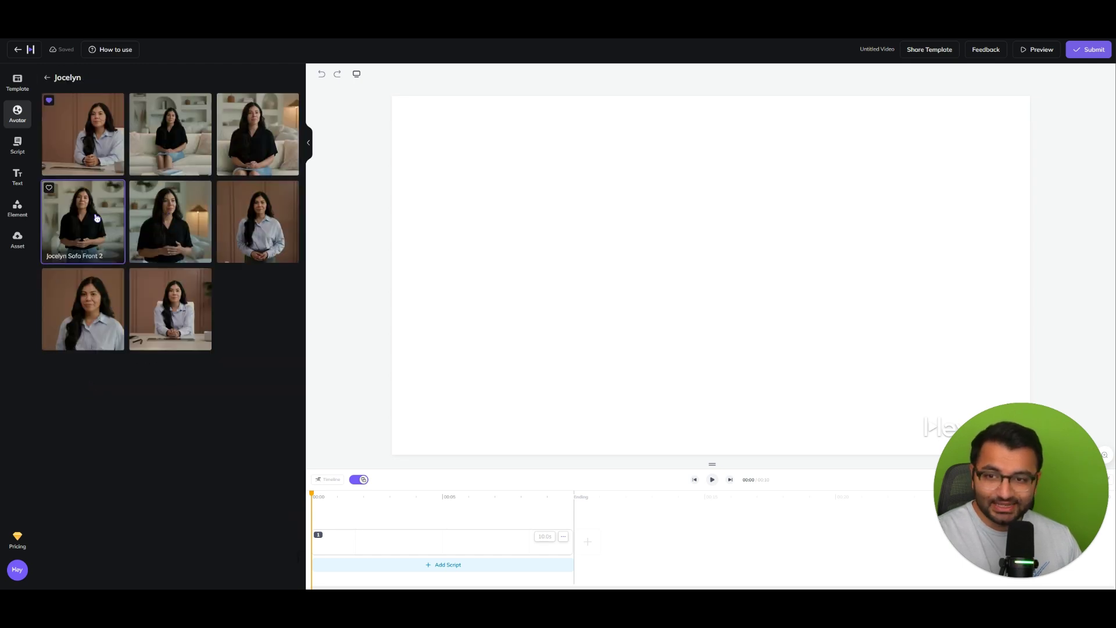
left_click(46, 77)
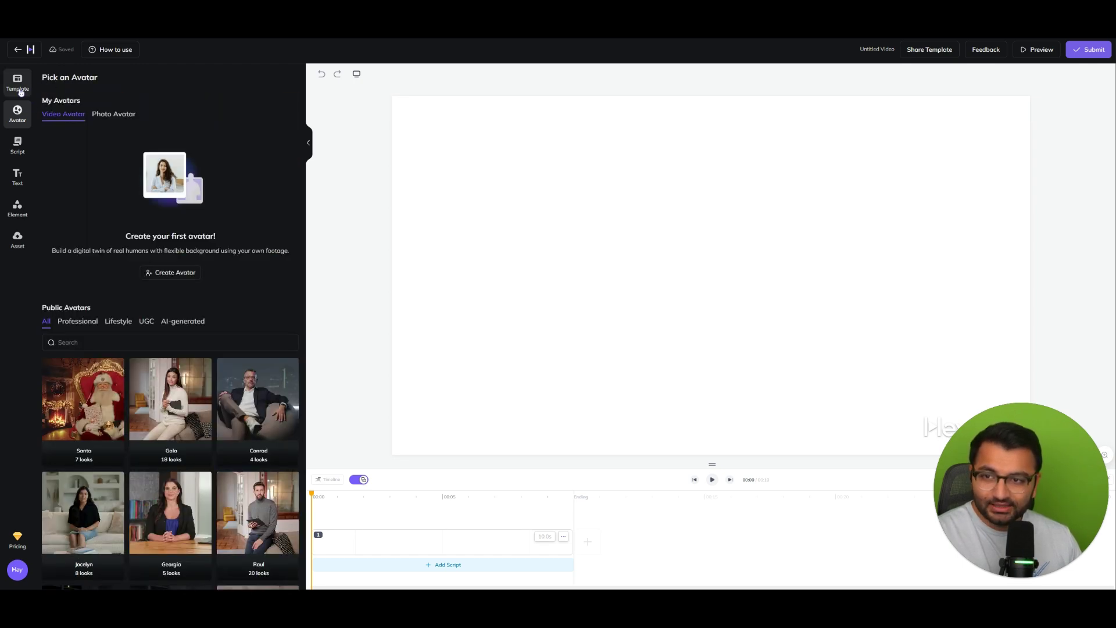
Apply the 'Techniques to optimize productivity' template's Lesson 01 page and select the first card's text
left_click(17, 85)
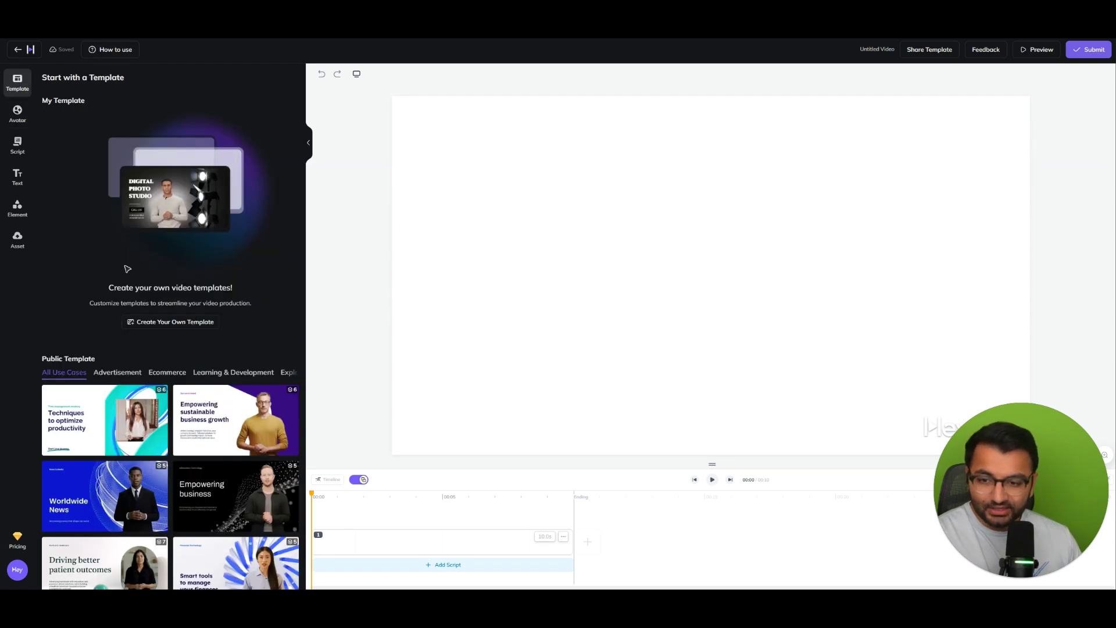
scroll(128, 264, "down", 1)
left_click(107, 329)
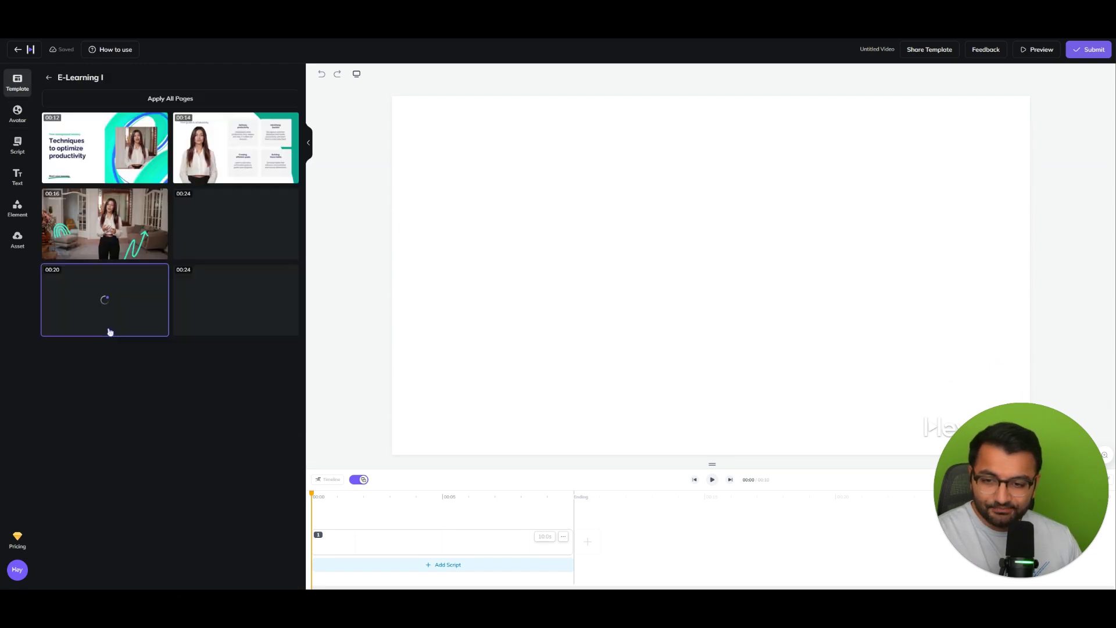
left_click(222, 161)
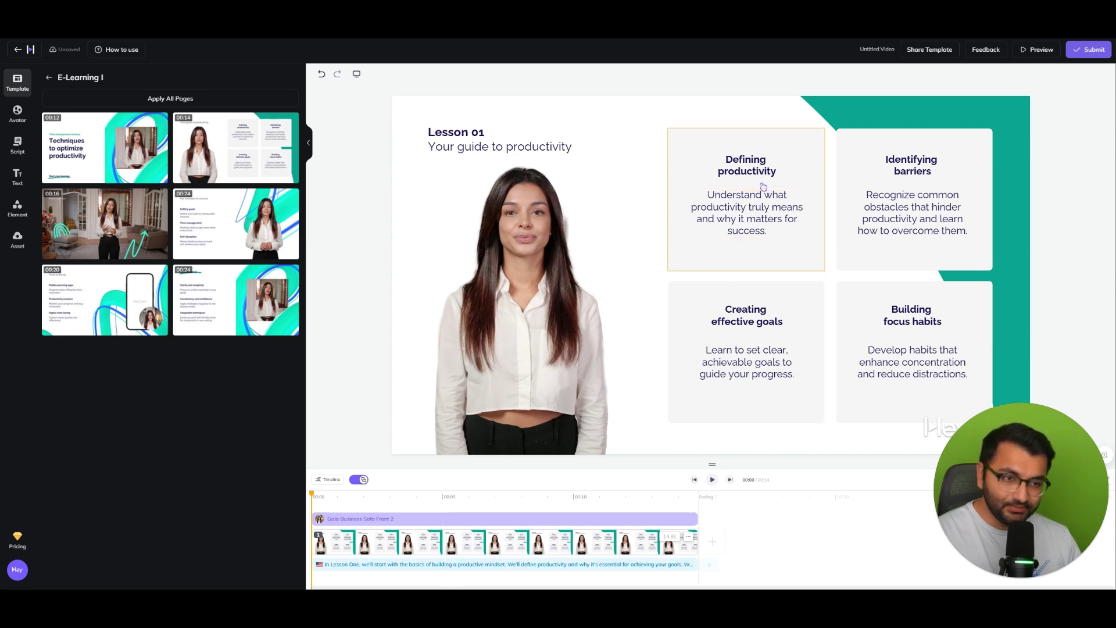
left_click(736, 193)
left_click(740, 202)
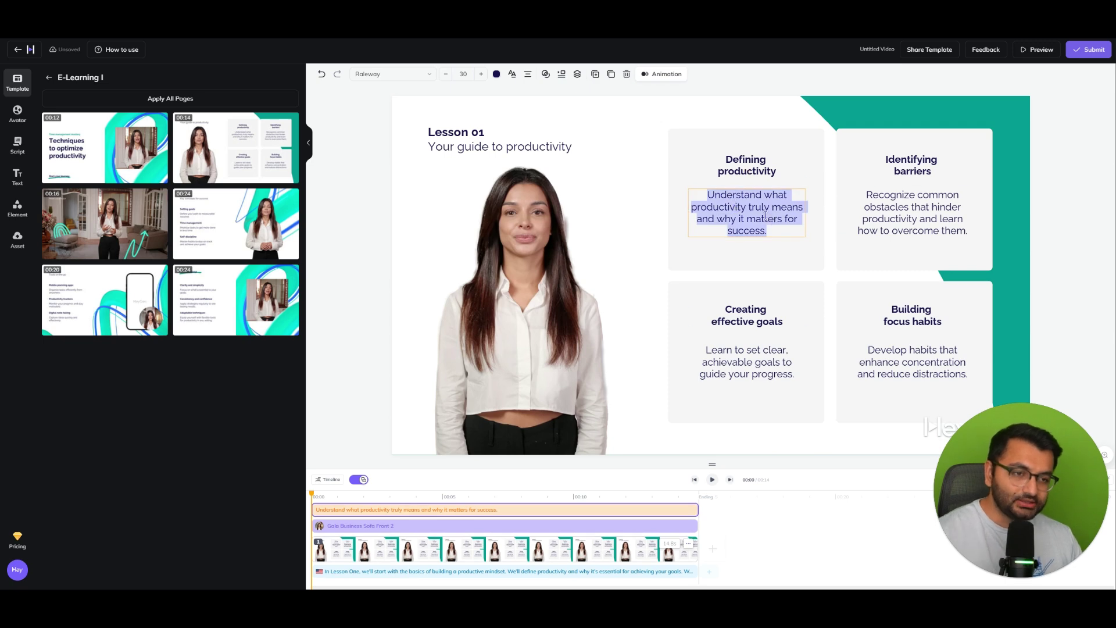
Replace Vivacious Veronica with Peaceful Paige from the HeyGen Library, filtered to English (India)
left_click(16, 148)
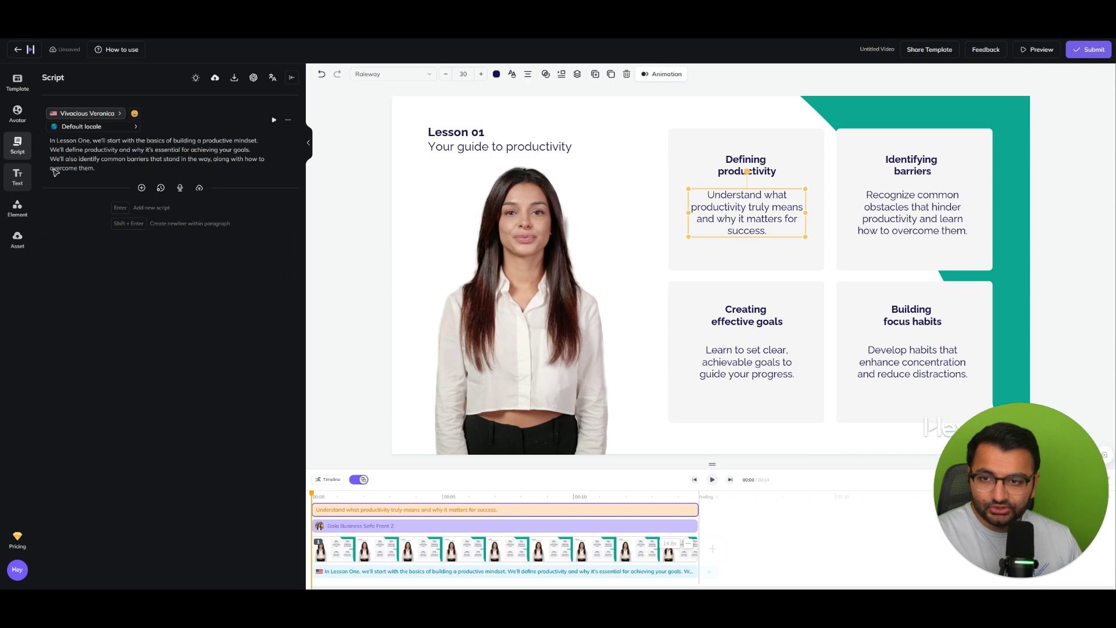
left_click(101, 115)
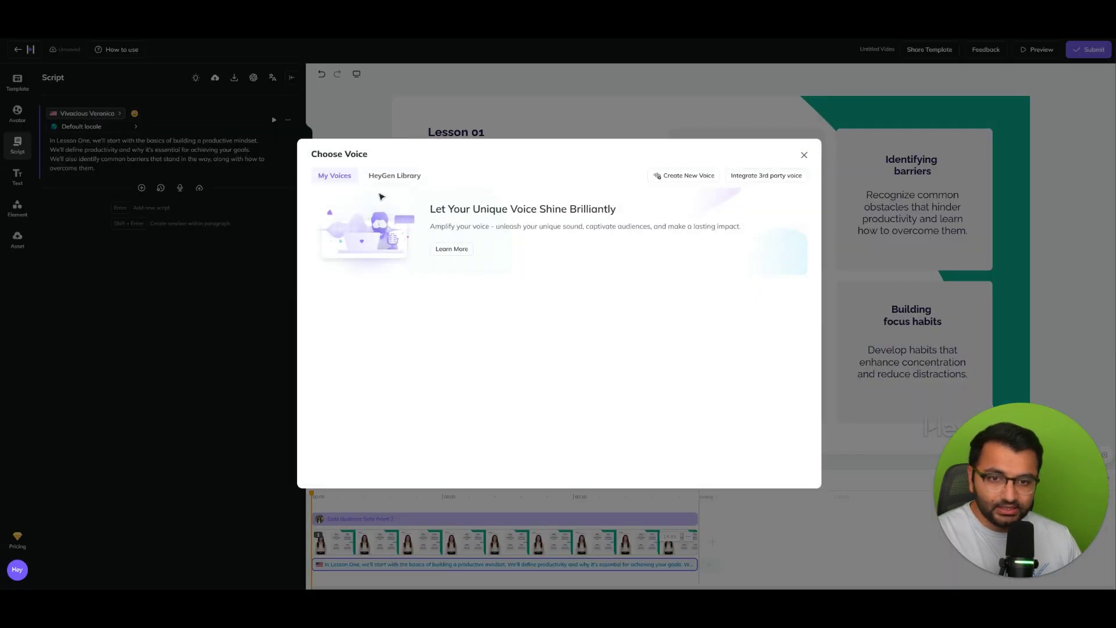
left_click(393, 176)
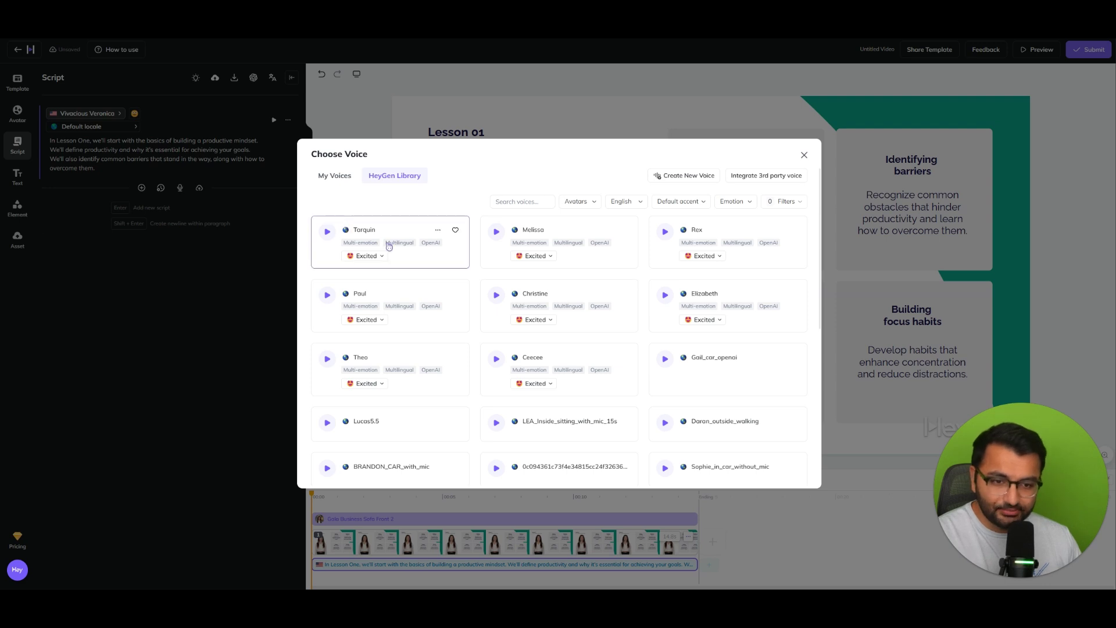
left_click(673, 202)
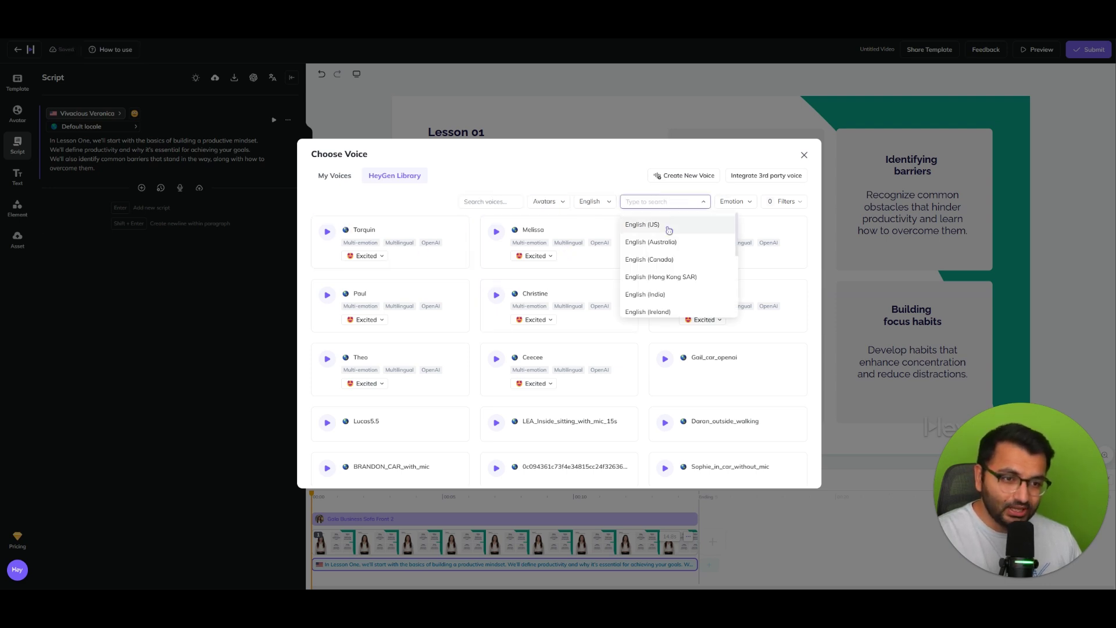
scroll(667, 260, "down", 1)
scroll(675, 283, "down", 1)
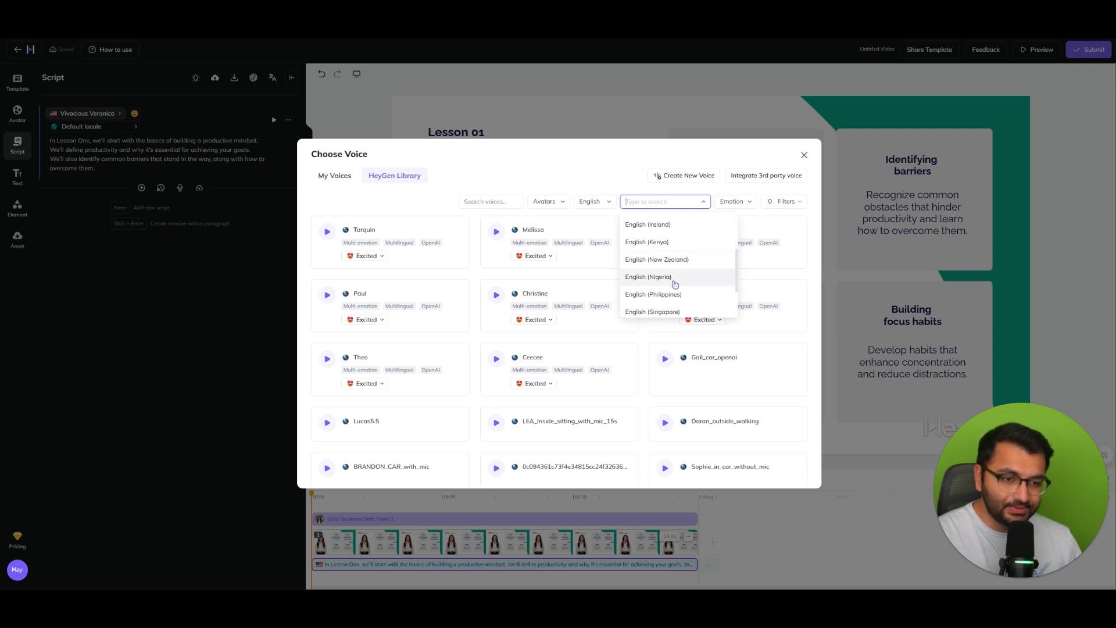
scroll(668, 268, "up", 2)
left_click(662, 254)
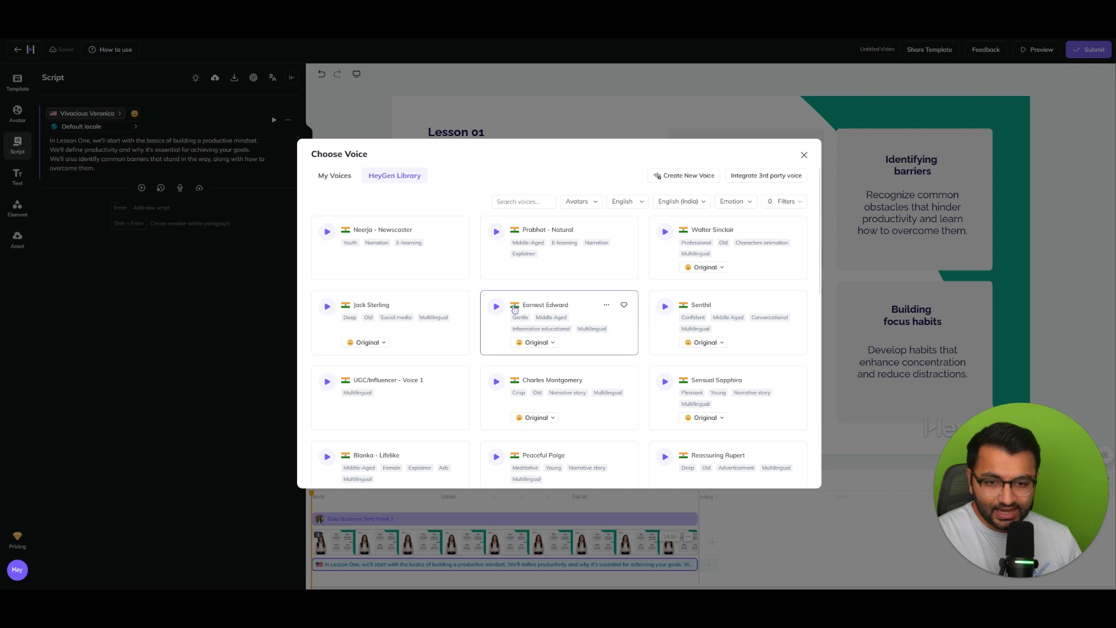
scroll(433, 297, "down", 2)
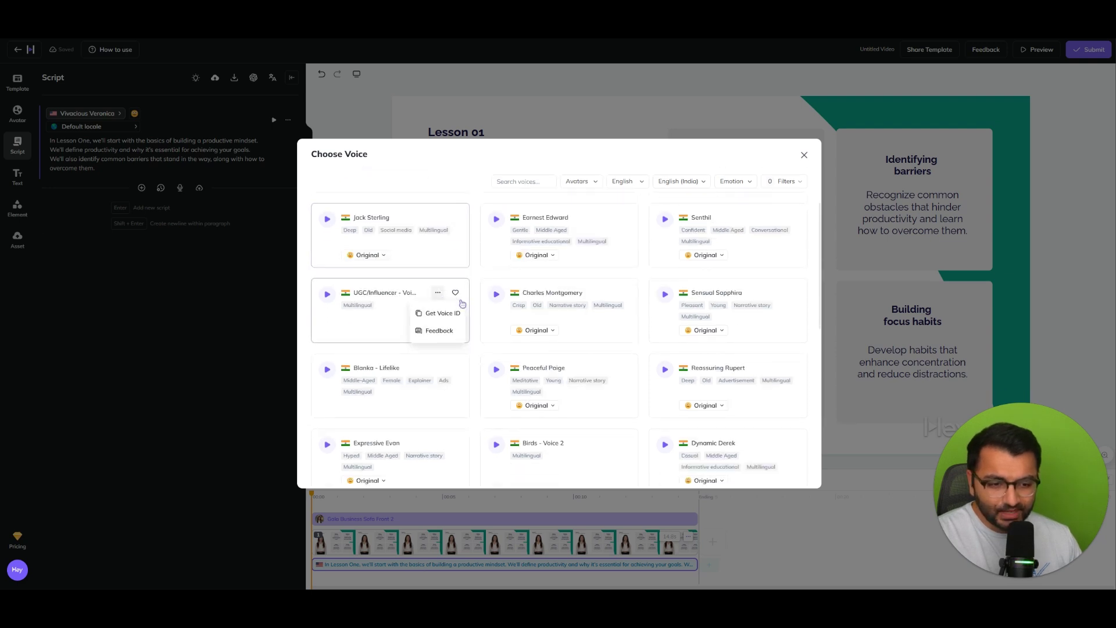
left_click(499, 369)
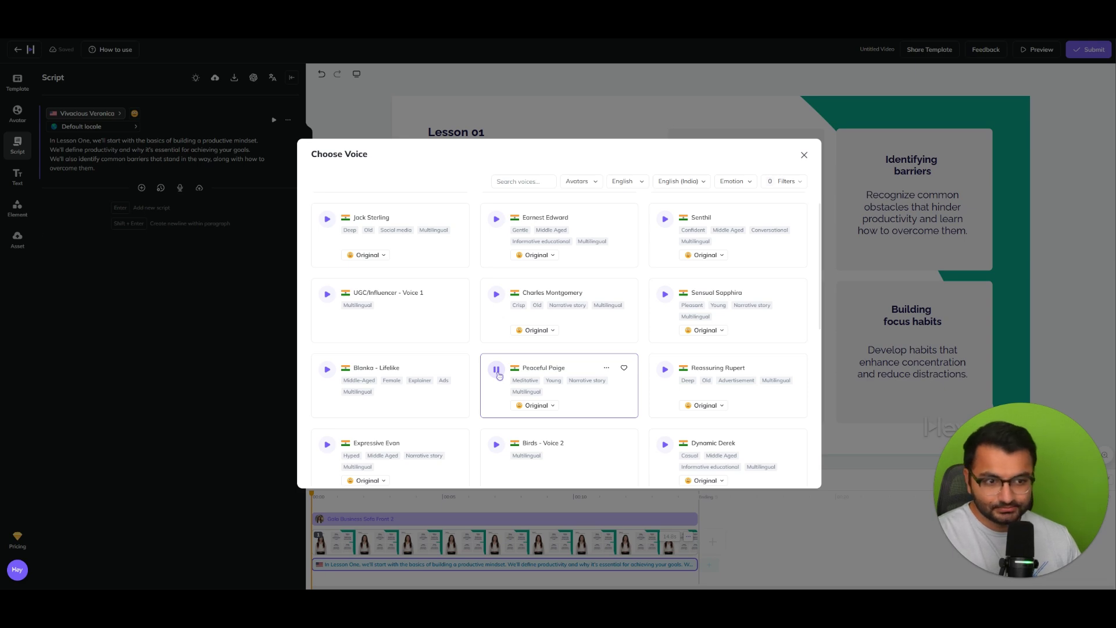
left_click(499, 371)
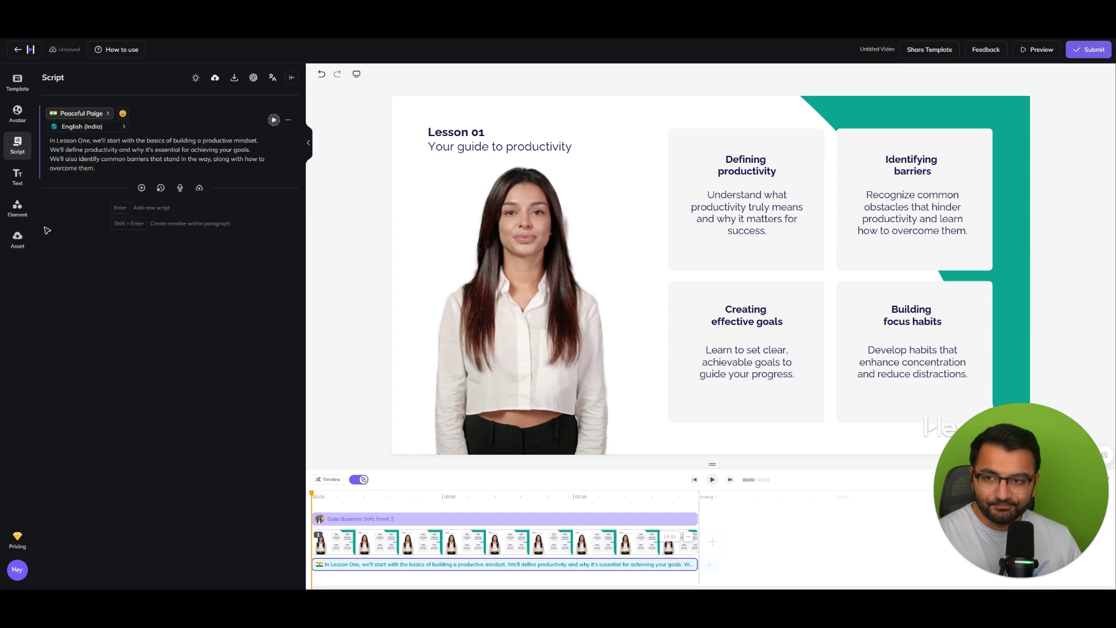
Browse the Element panel's frames, stickers, icons, images, videos, shapes and music
left_click(13, 211)
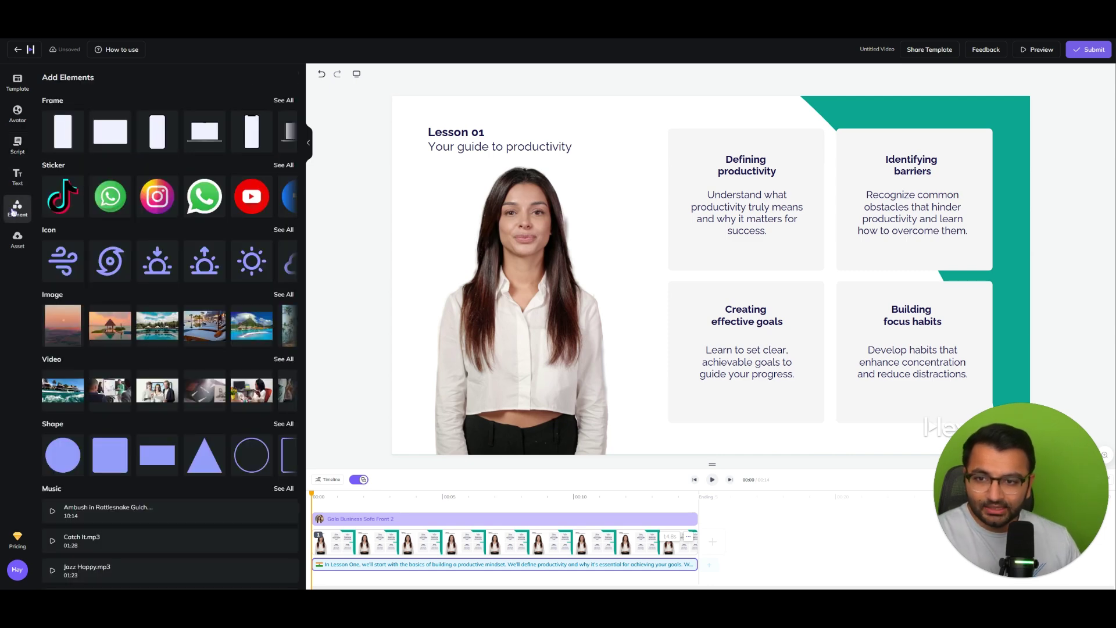
scroll(130, 188, "down", 1)
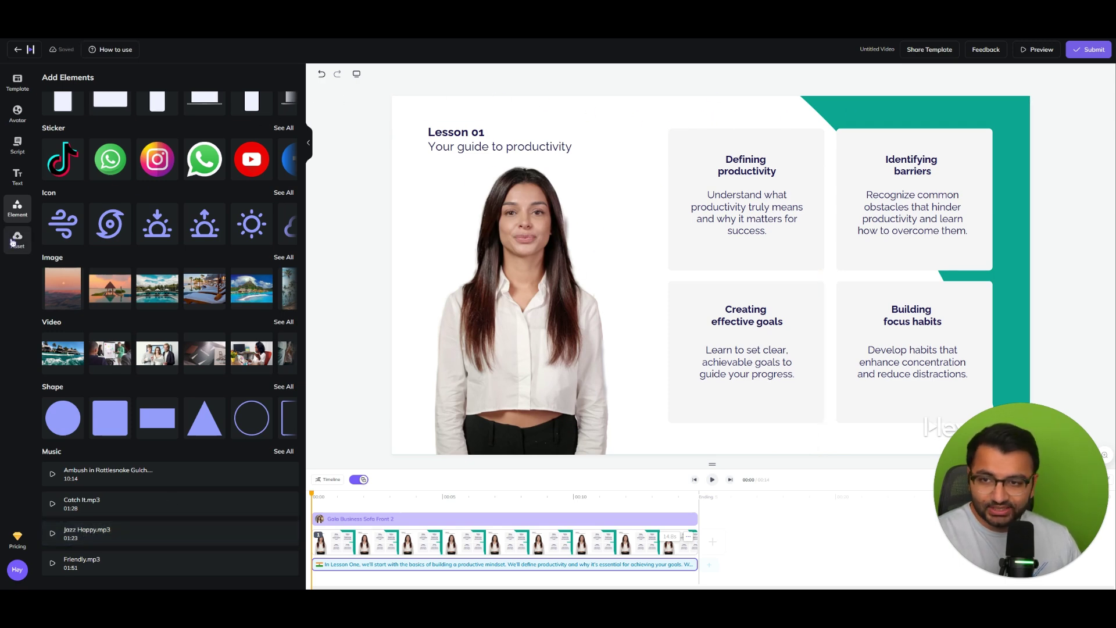
Exit the editor to projects, glance at the AI voice library, then start a new video
left_click(24, 49)
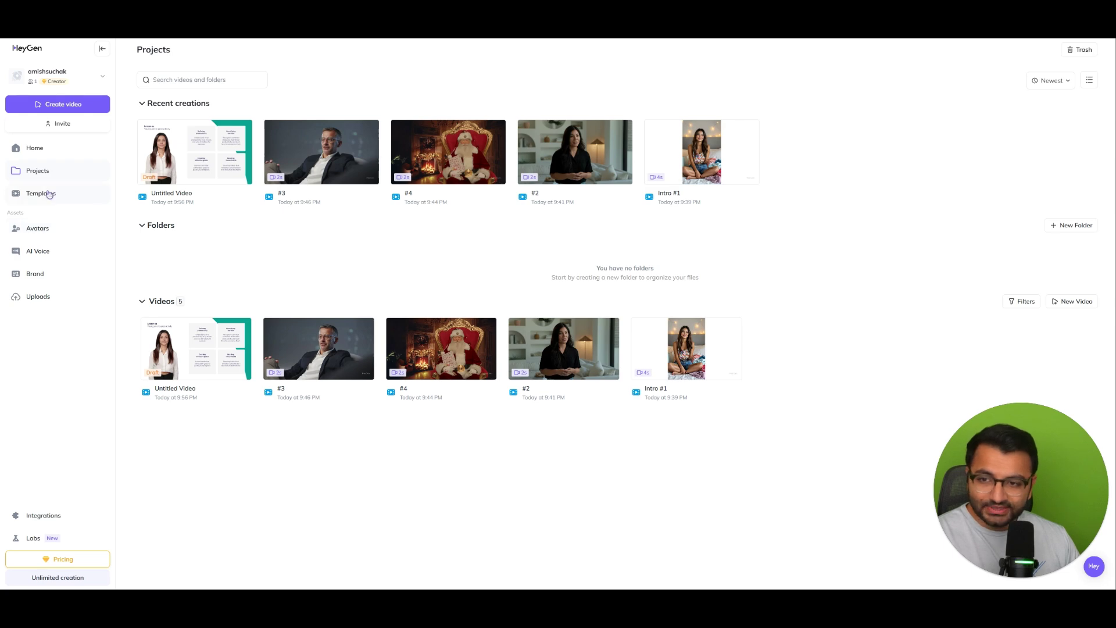
left_click(50, 252)
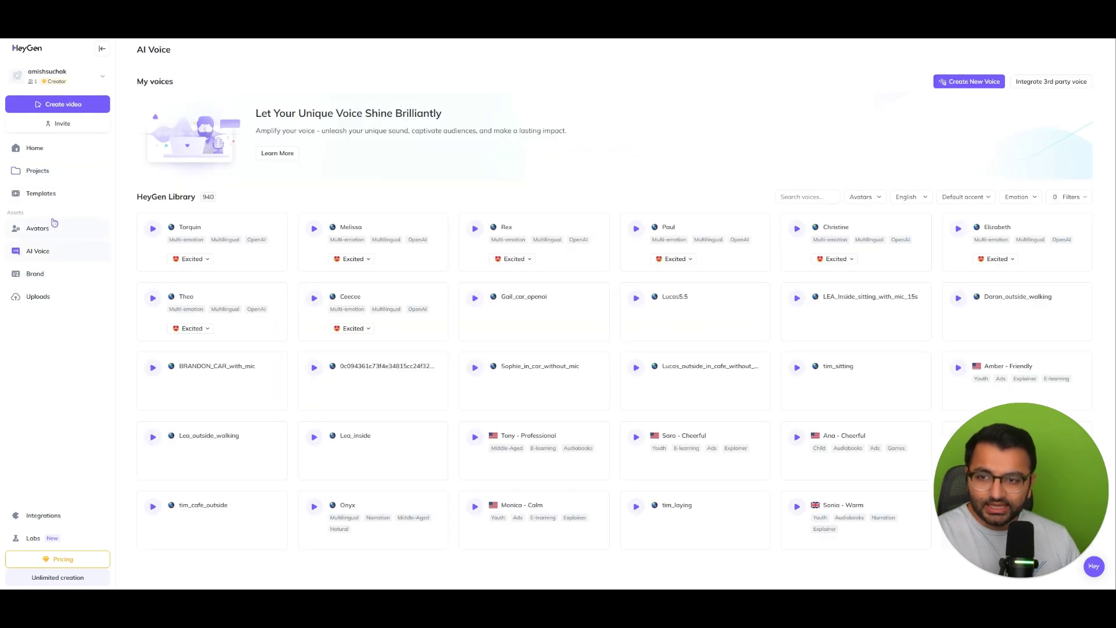
left_click(61, 104)
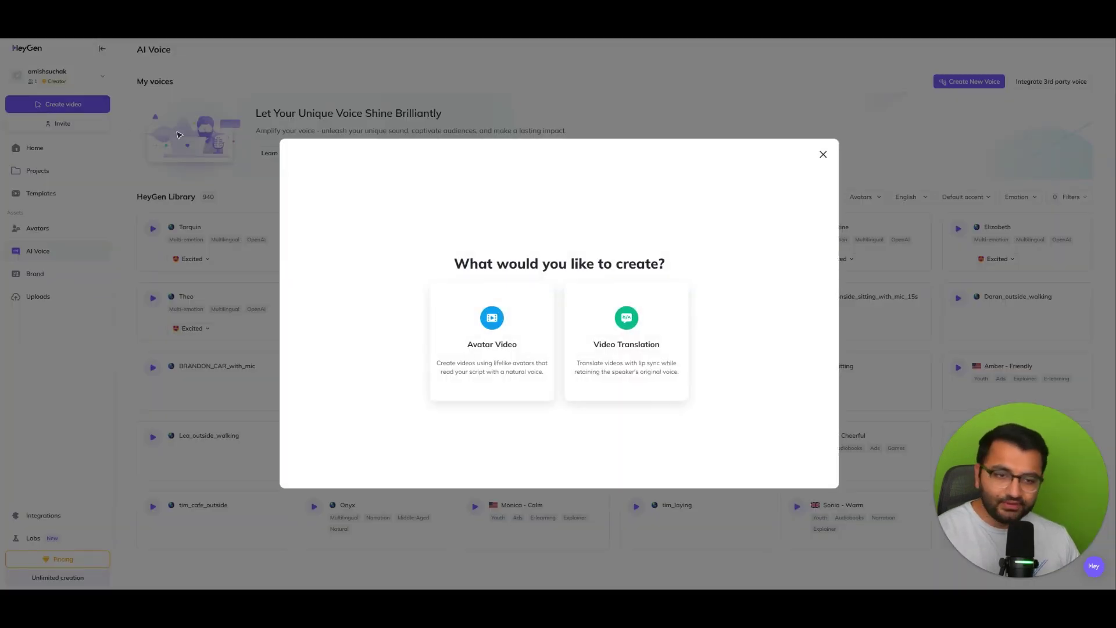
Pick the Video Translation option, ending on the Create Avatar intro step
left_click(661, 352)
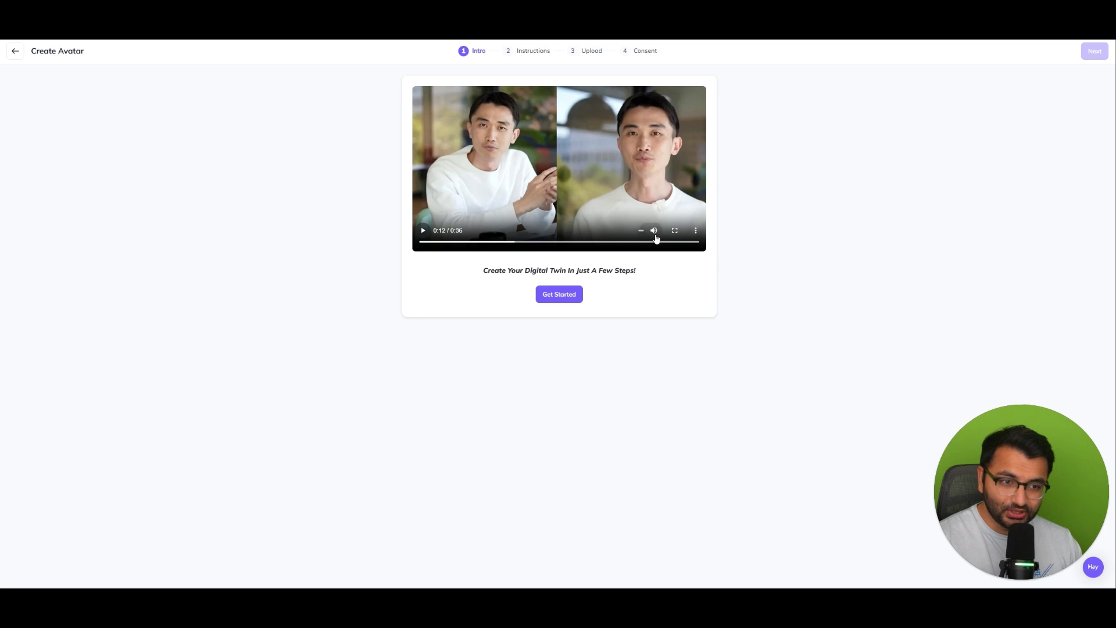
Play the digital twin intro video muted, then close the photo upload dialog
left_click(656, 239)
left_click(654, 230)
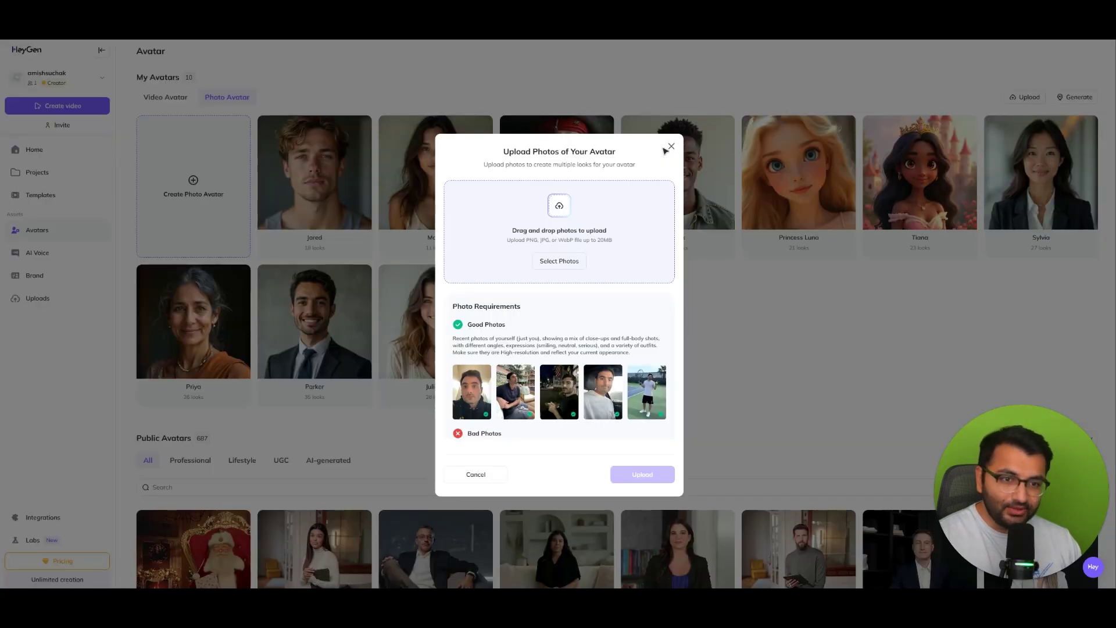
left_click(671, 147)
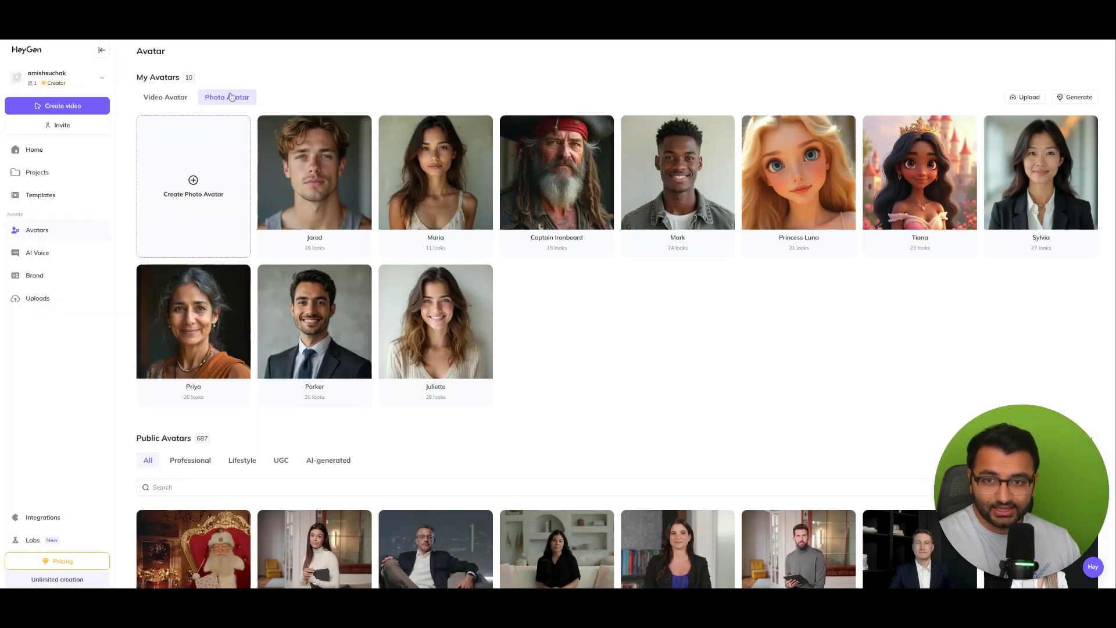
Toggle between the Photo Avatar and Video Avatar tabs, ending on Video Avatar
left_click(165, 97)
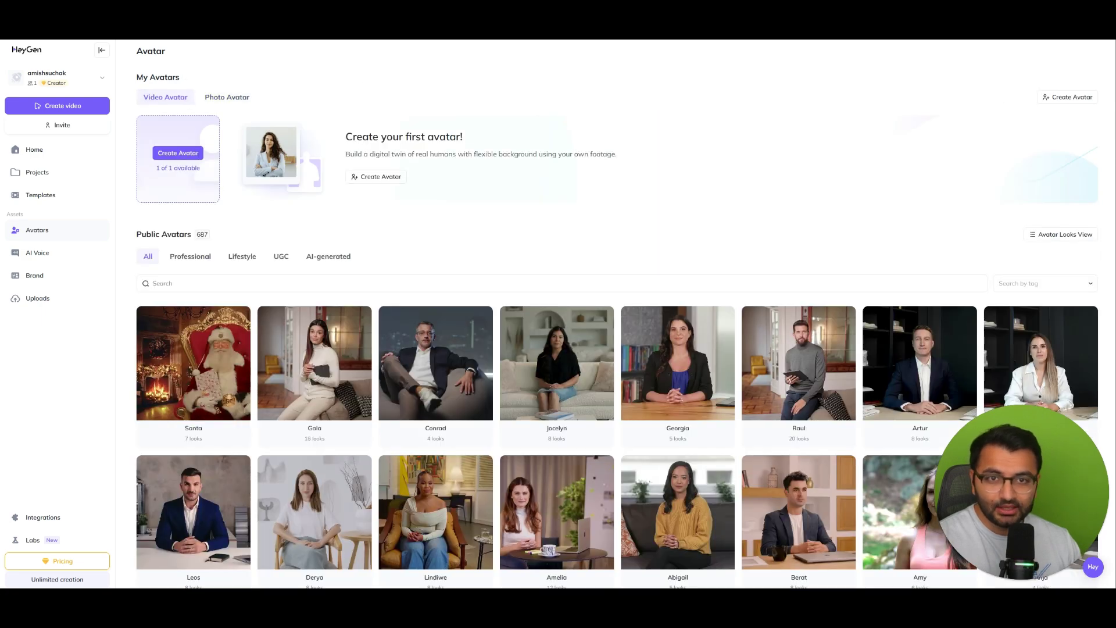
left_click(235, 98)
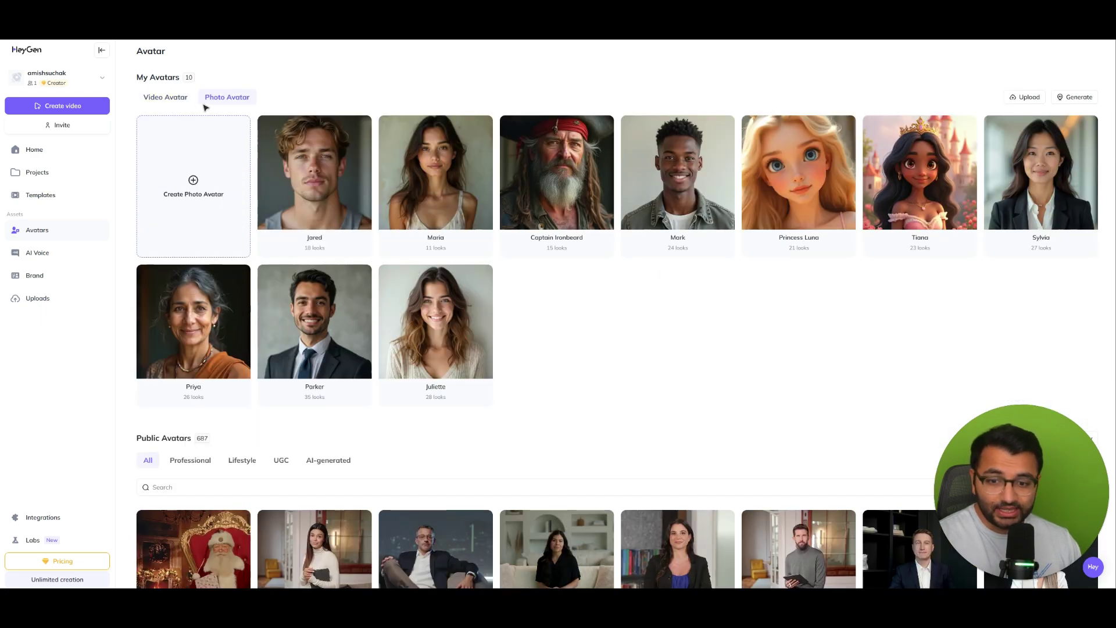
left_click(185, 103)
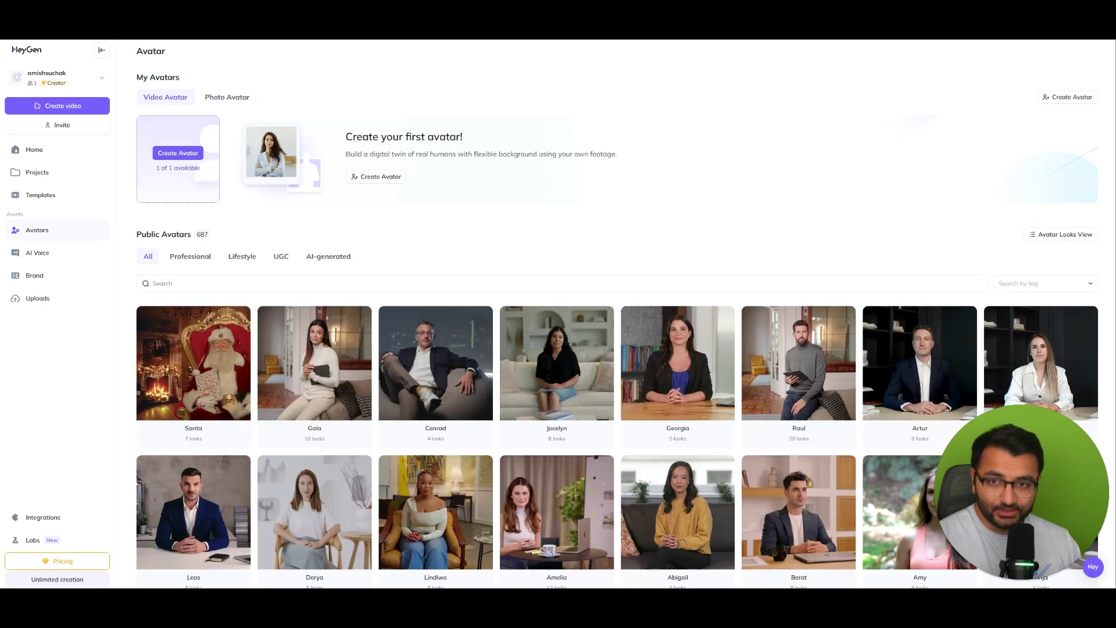
Navigate from Home through Integrations to the HeyGen Labs page
left_click(34, 150)
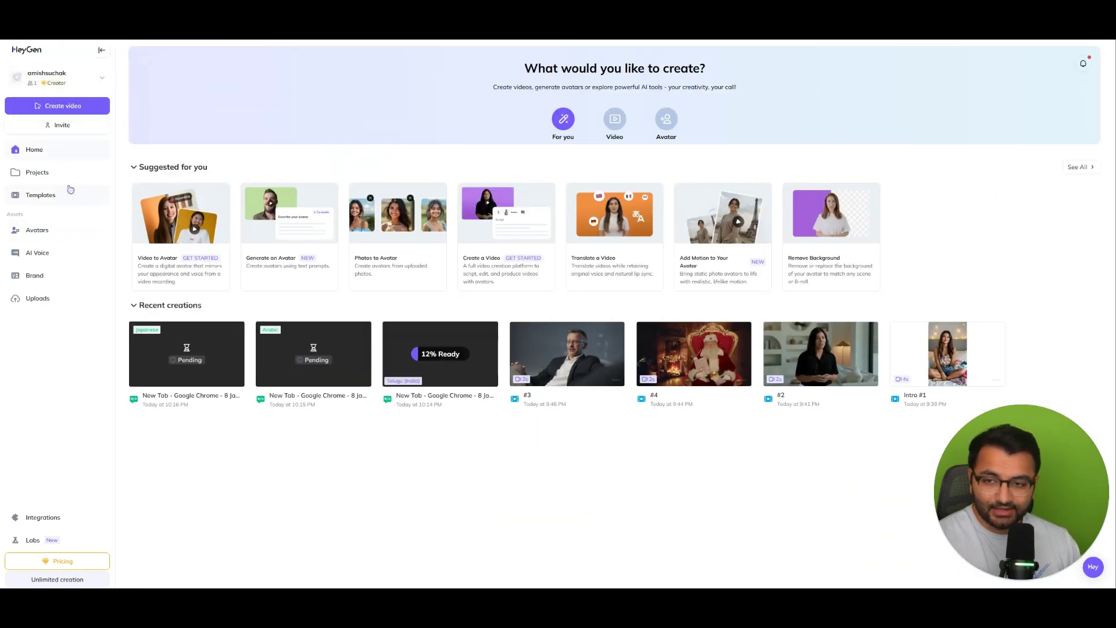
left_click(26, 516)
left_click(19, 541)
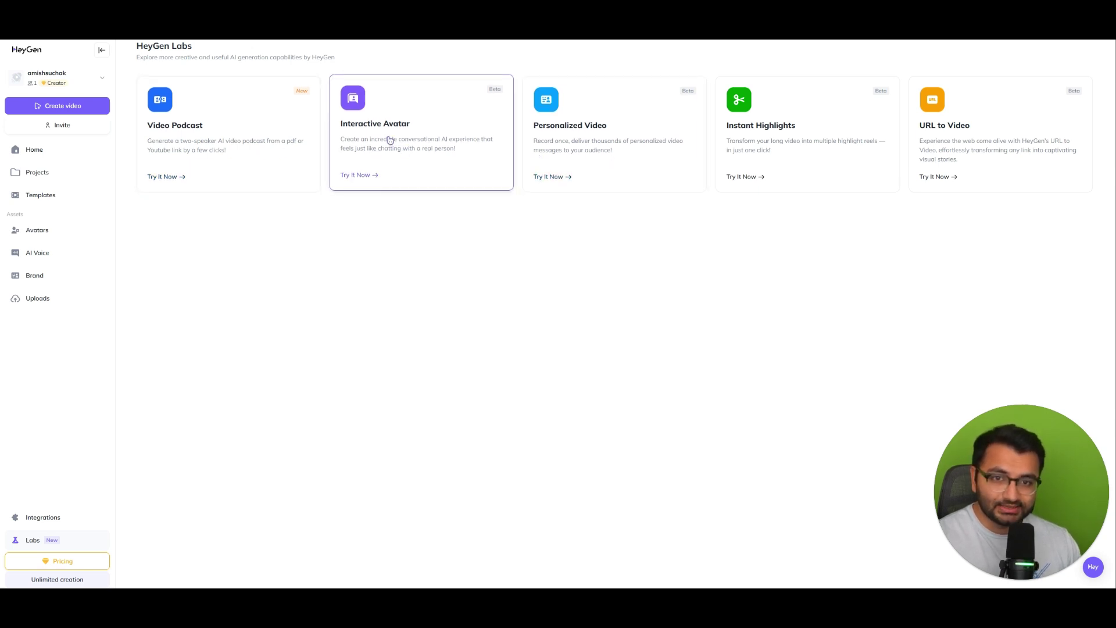
Open Interactive Avatar and start the Ann - Therapist chat page
left_click(374, 174)
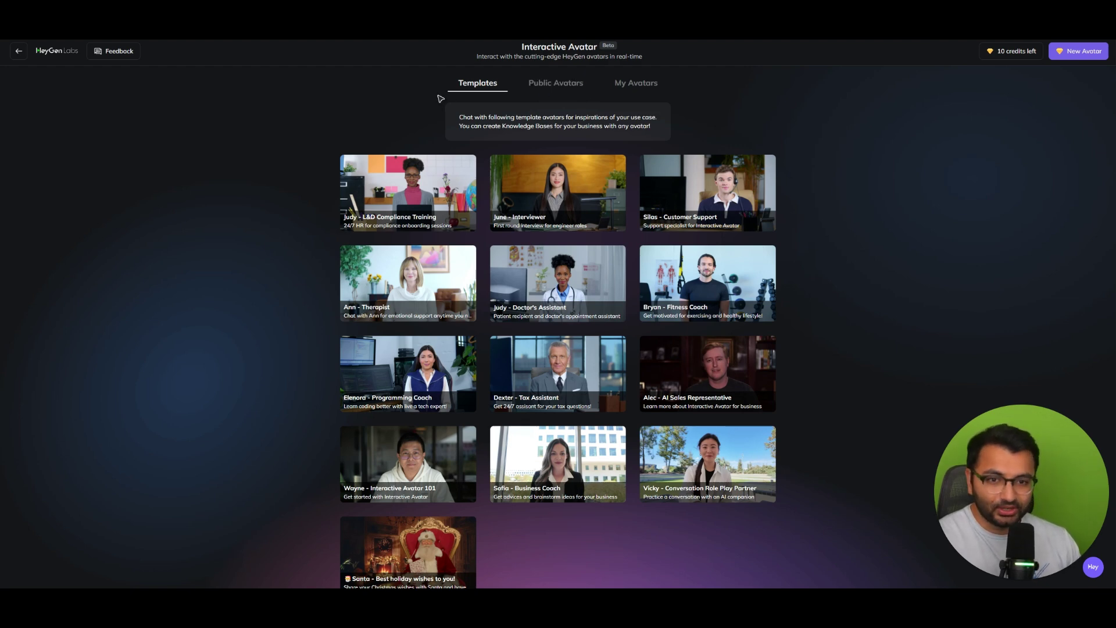
mouse_move(426, 213)
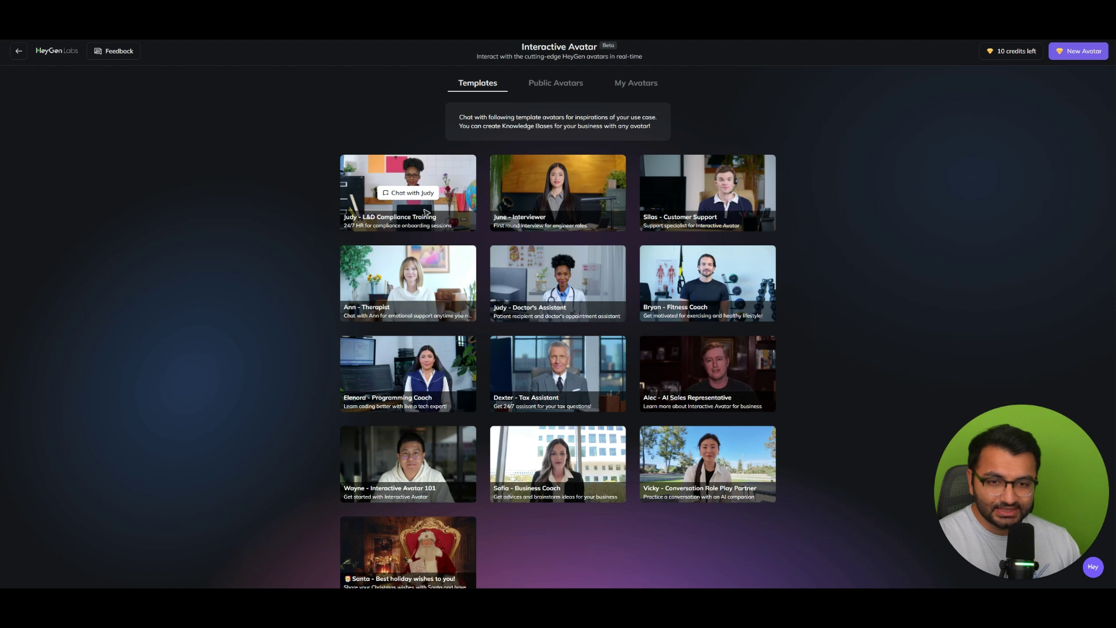
mouse_move(428, 264)
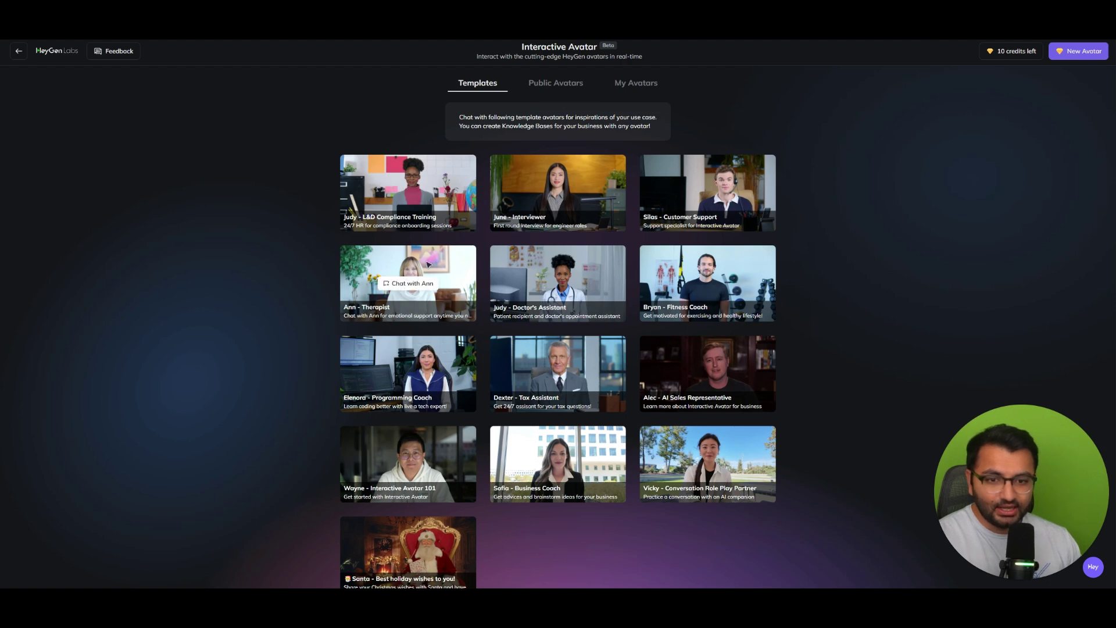
left_click(403, 286)
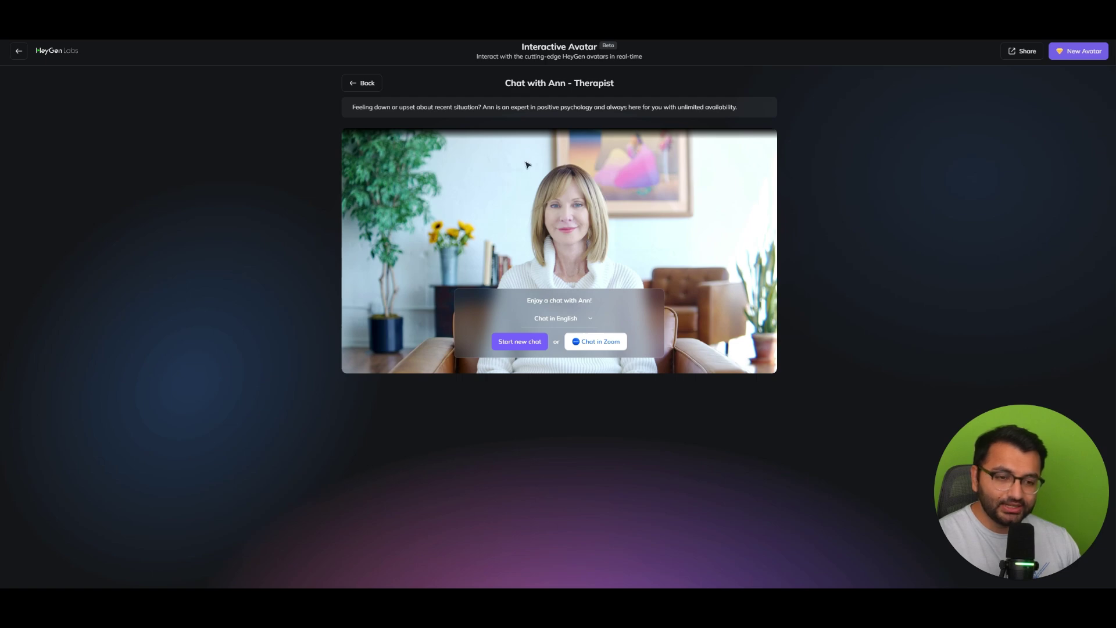
Check the chat's language options, keep English, and go back to the templates
left_click(590, 318)
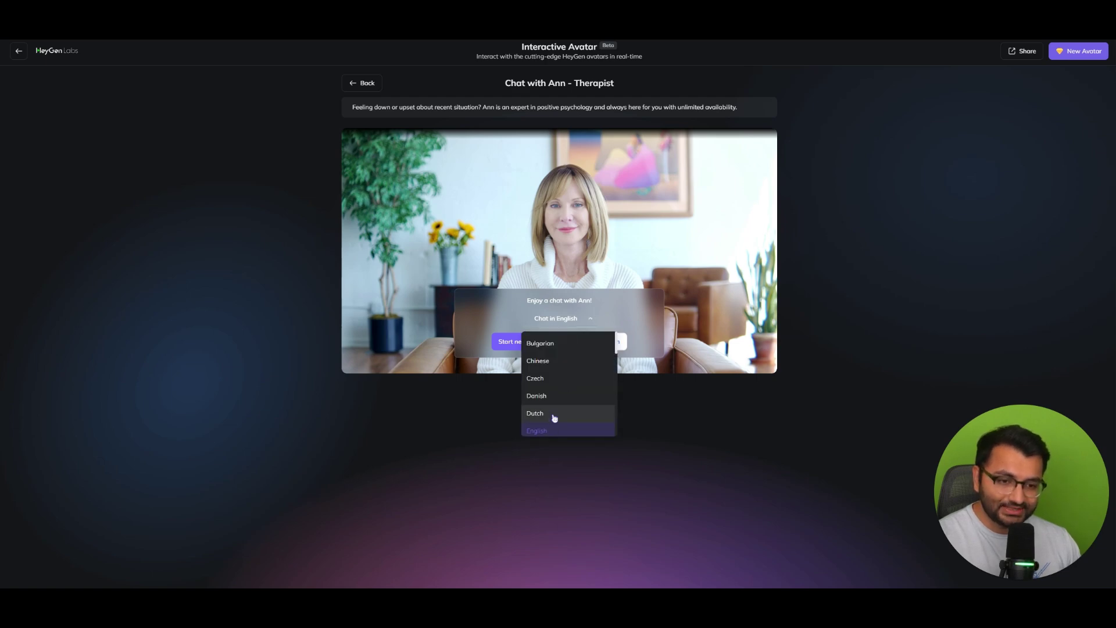
scroll(553, 372, "down", 3)
scroll(554, 384, "up", 2)
left_click(553, 389)
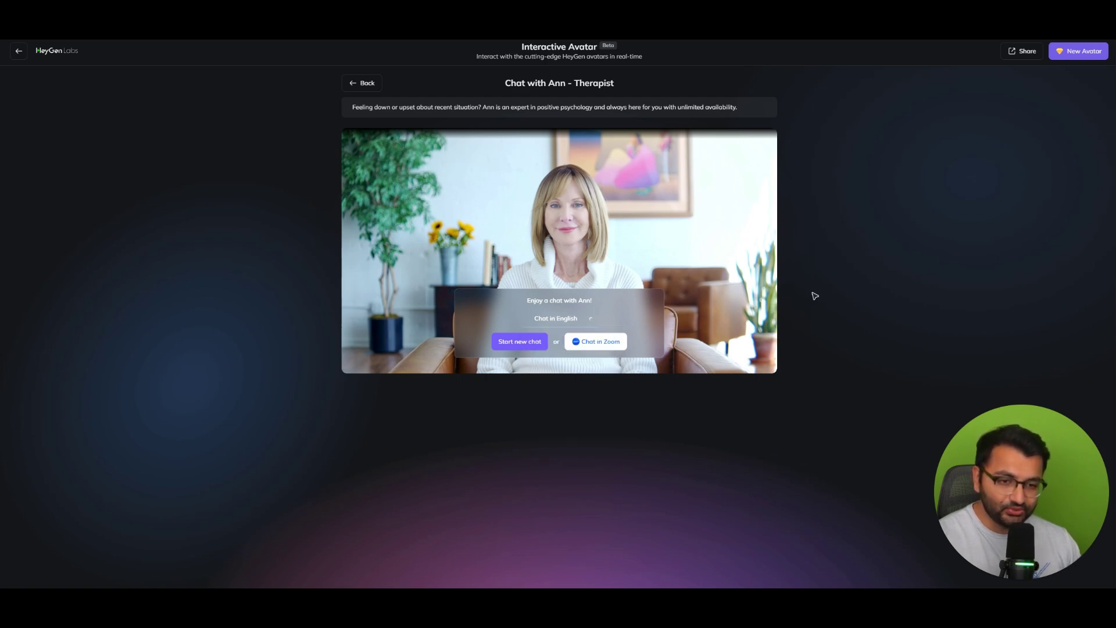
left_click(587, 319)
left_click(507, 344)
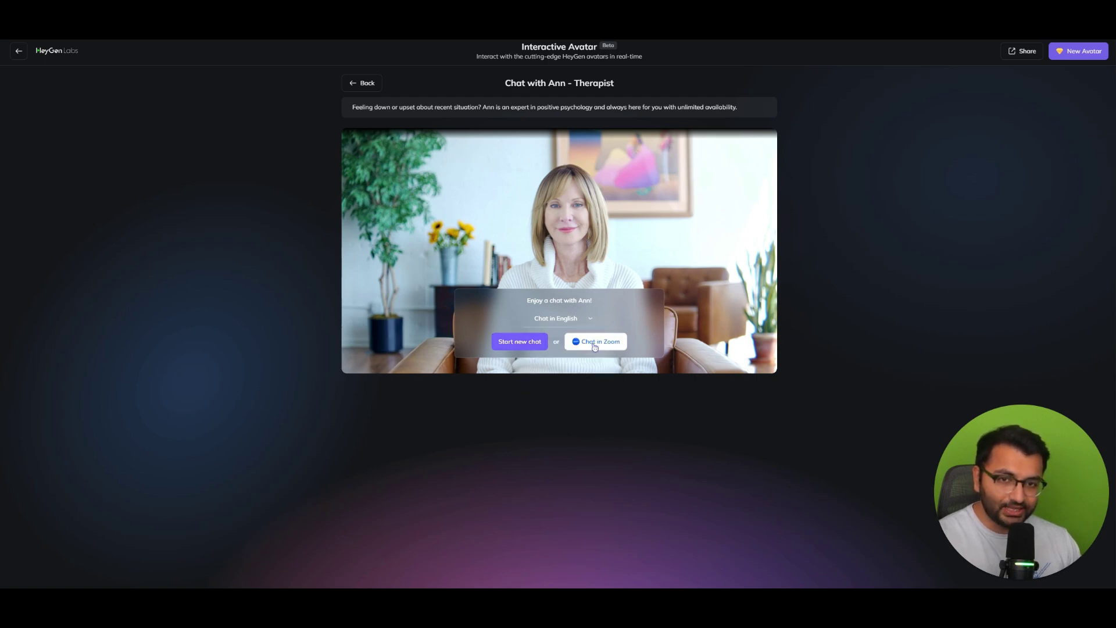
left_click(366, 83)
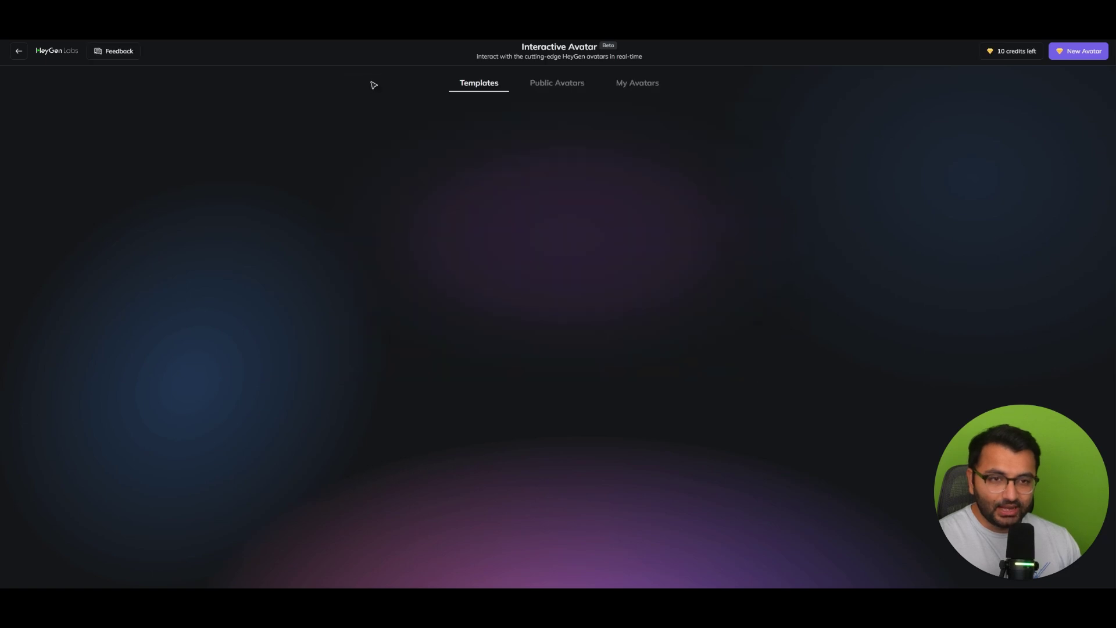
Start a new knowledge base under My Avatars and name it Therapist
left_click(639, 79)
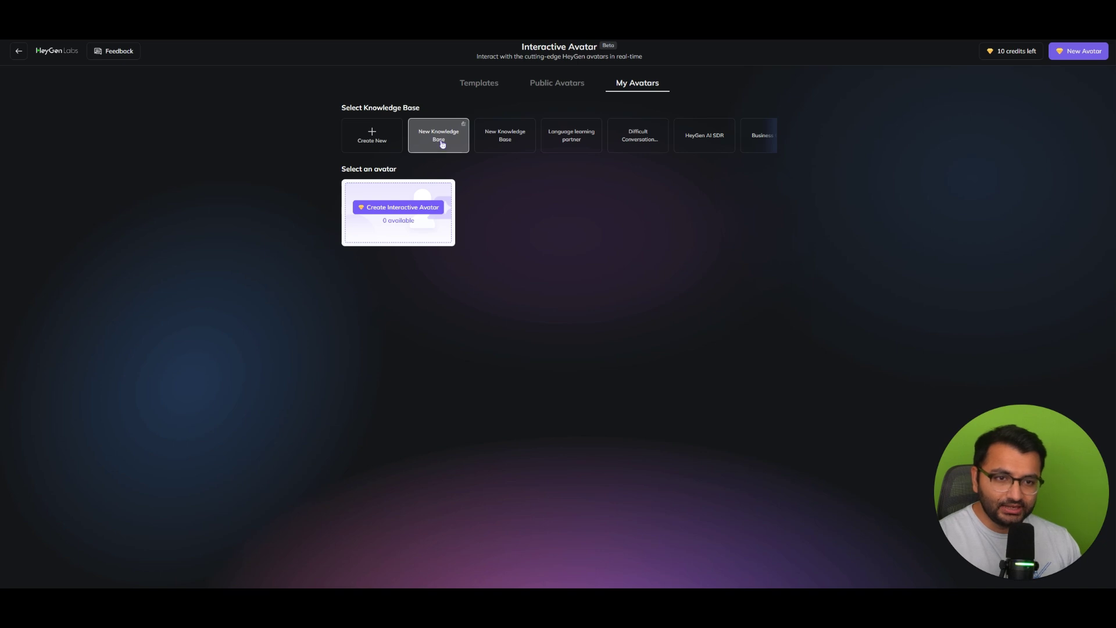
left_click(373, 135)
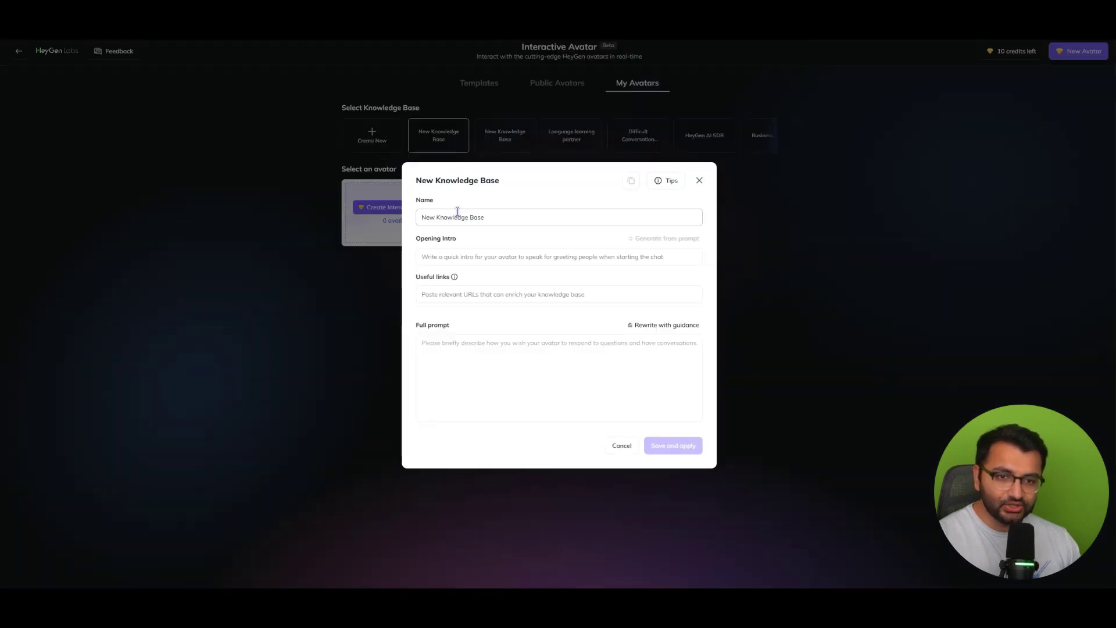
left_click_drag(485, 216, 402, 217)
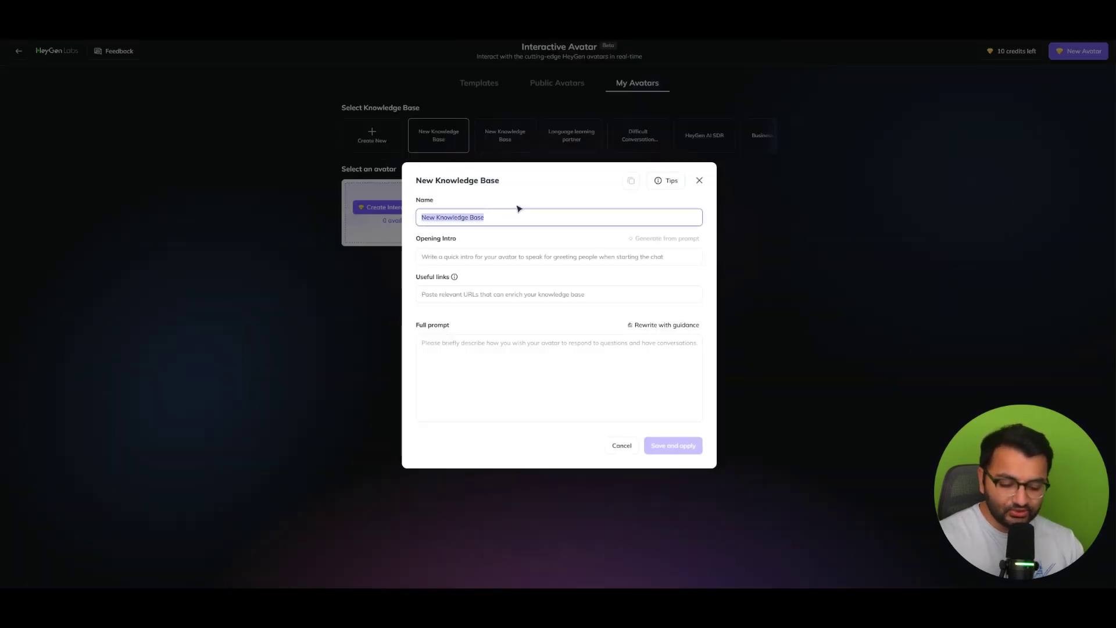
type("T")
key("Caps_Lock")
type("herapist")
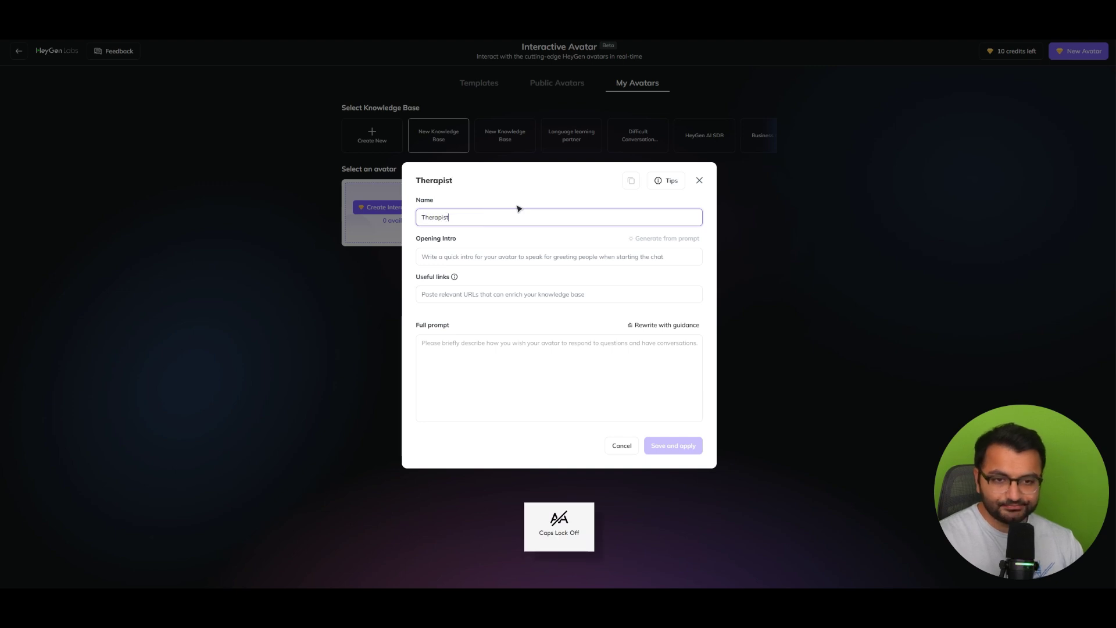
Enter the opening intro 'You are my therapist'
left_click(546, 251)
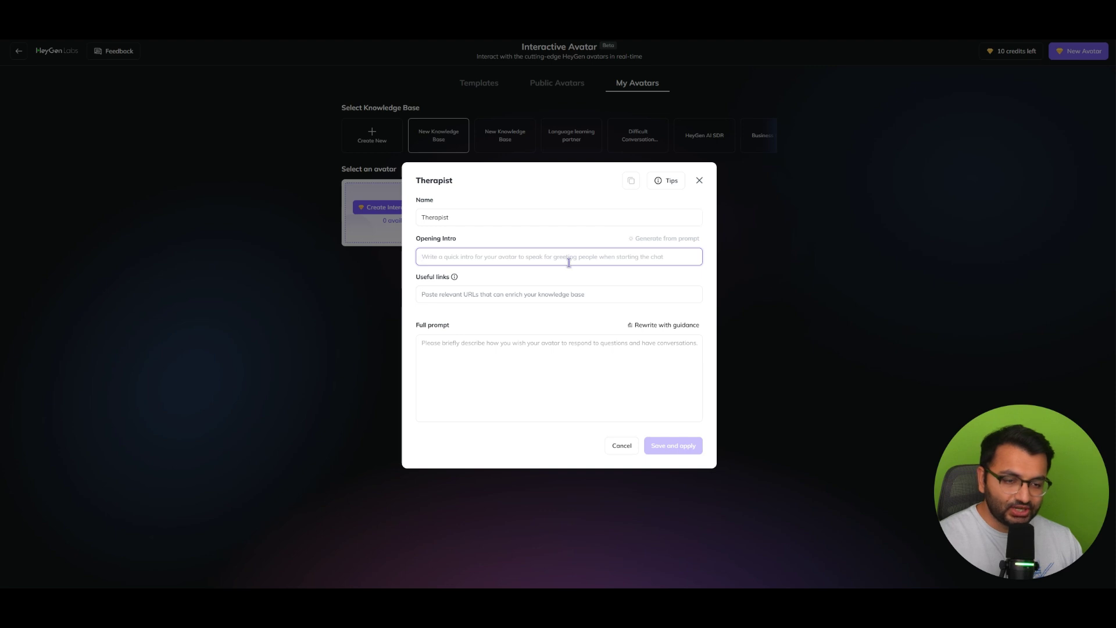
key("Caps_Lock")
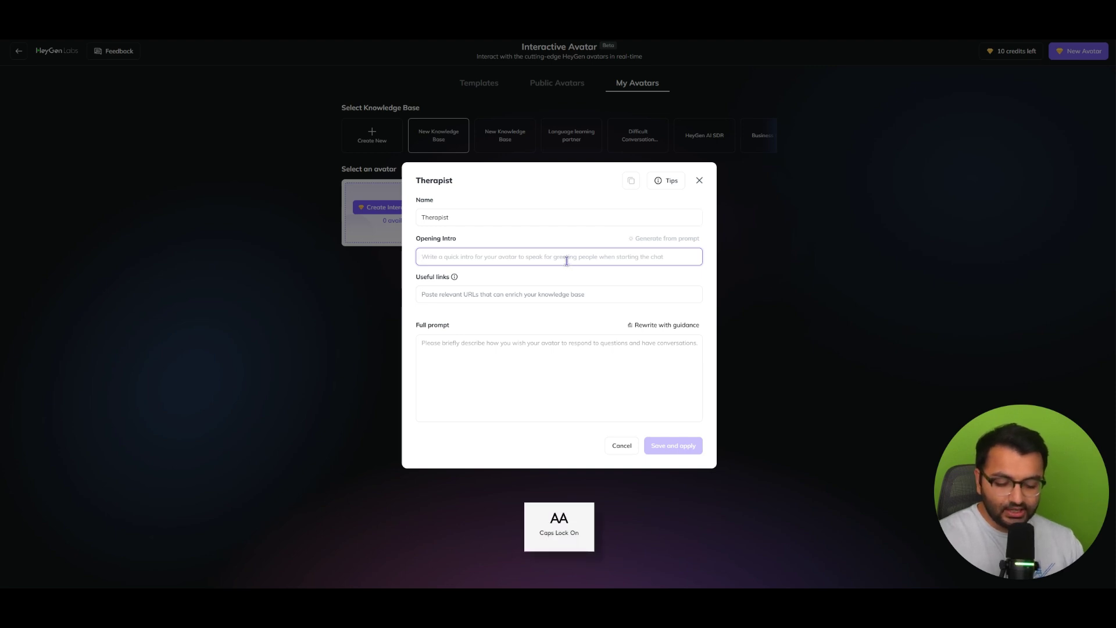
type("Y")
key("Caps_Lock")
type("ou are my ther")
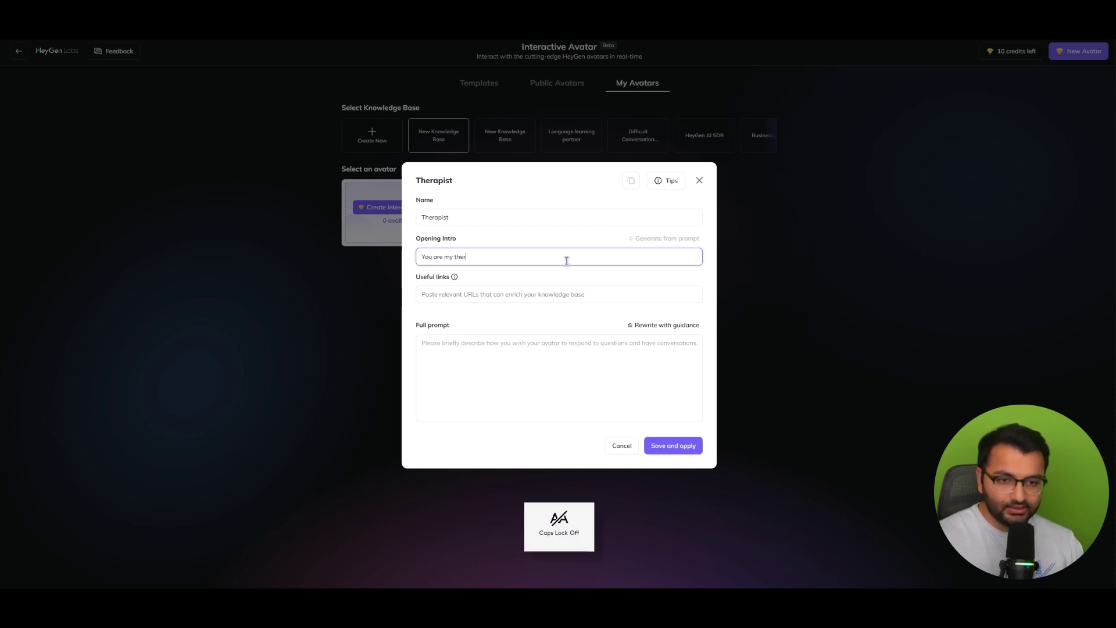
type("apist")
Visit the Useful links and Full prompt fields, then close the Therapist editor
left_click(525, 351)
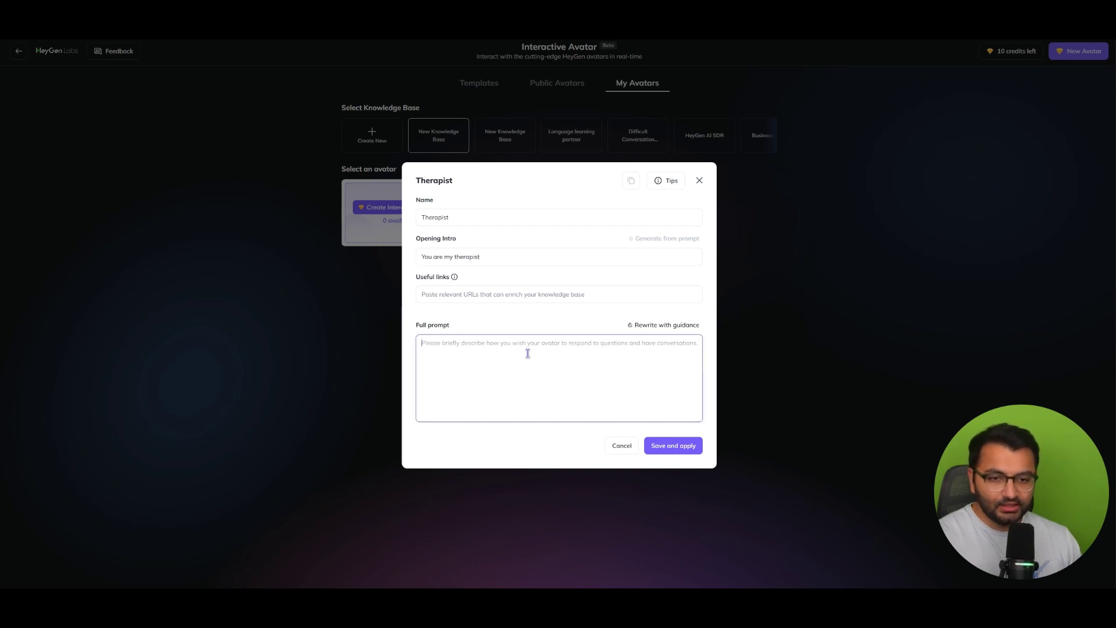
left_click(490, 294)
left_click(482, 297)
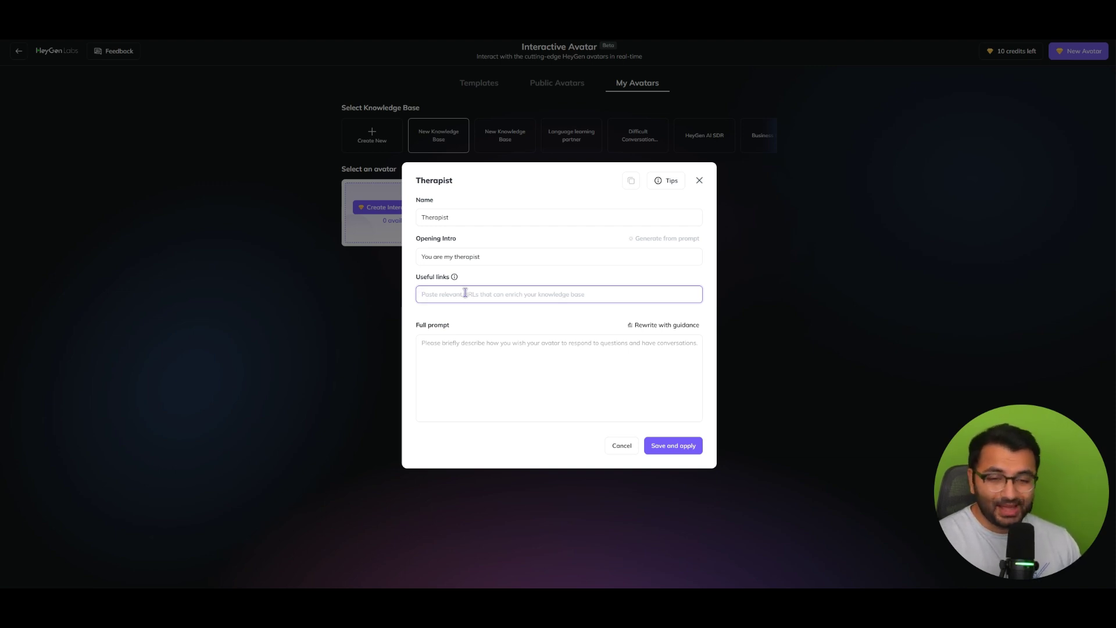
left_click(499, 347)
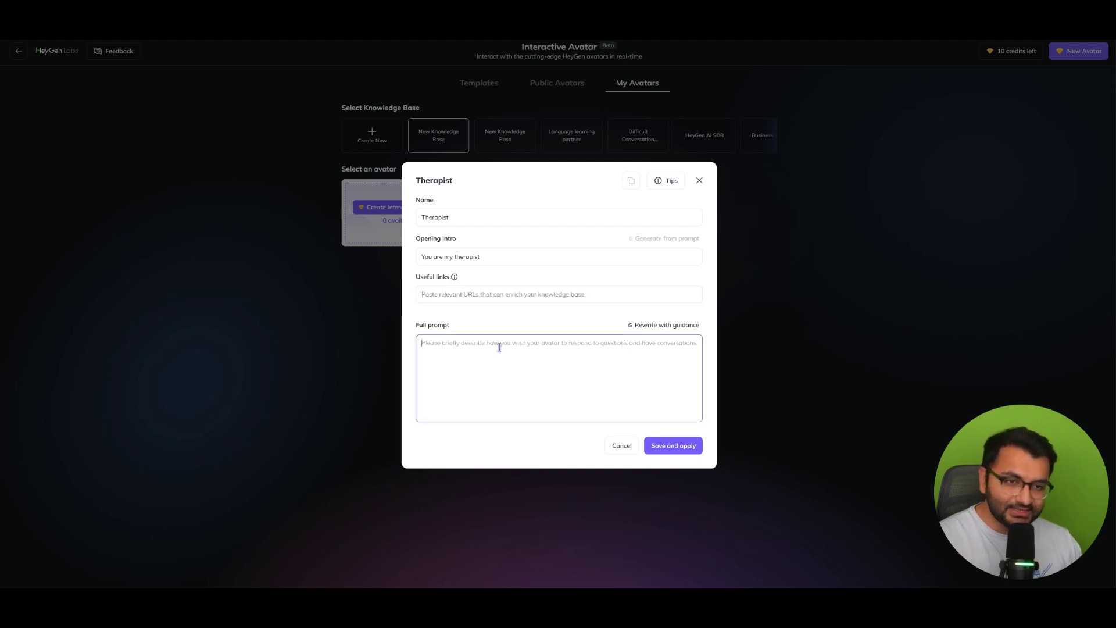
left_click(699, 180)
Pick the Language learning partner and Difficult Conversation knowledge bases, then open Elenora's template chat
left_click(578, 130)
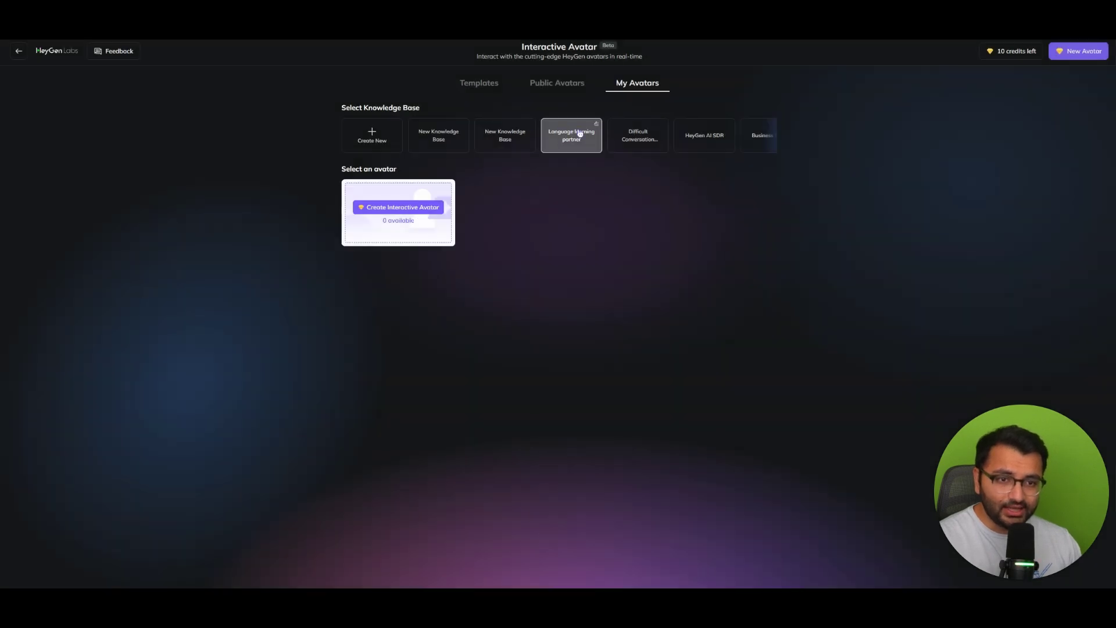
left_click(645, 144)
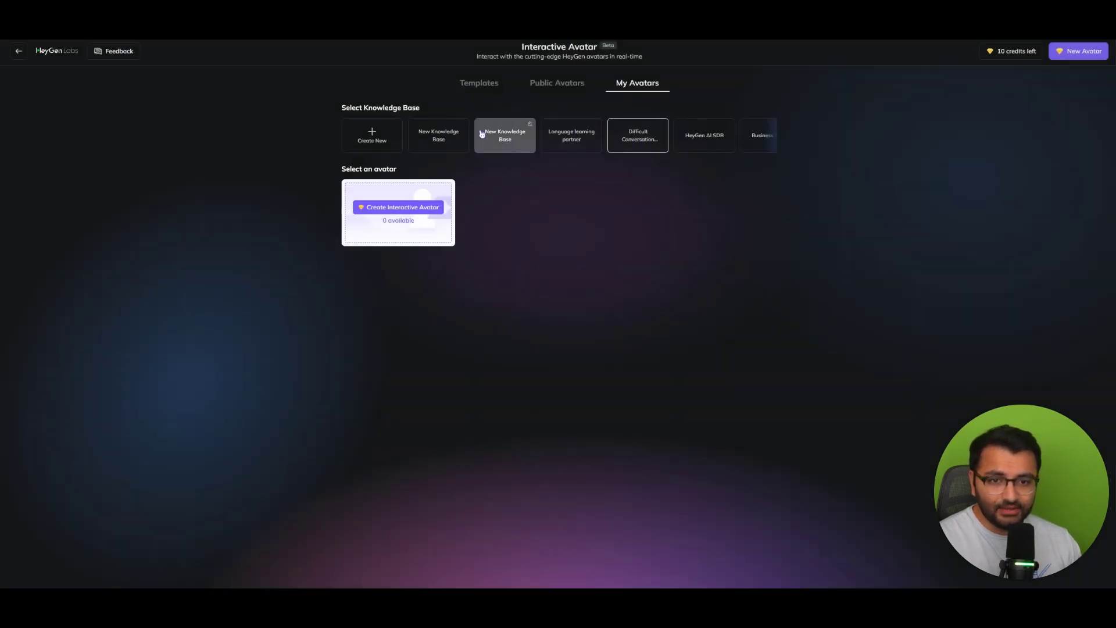
left_click(482, 86)
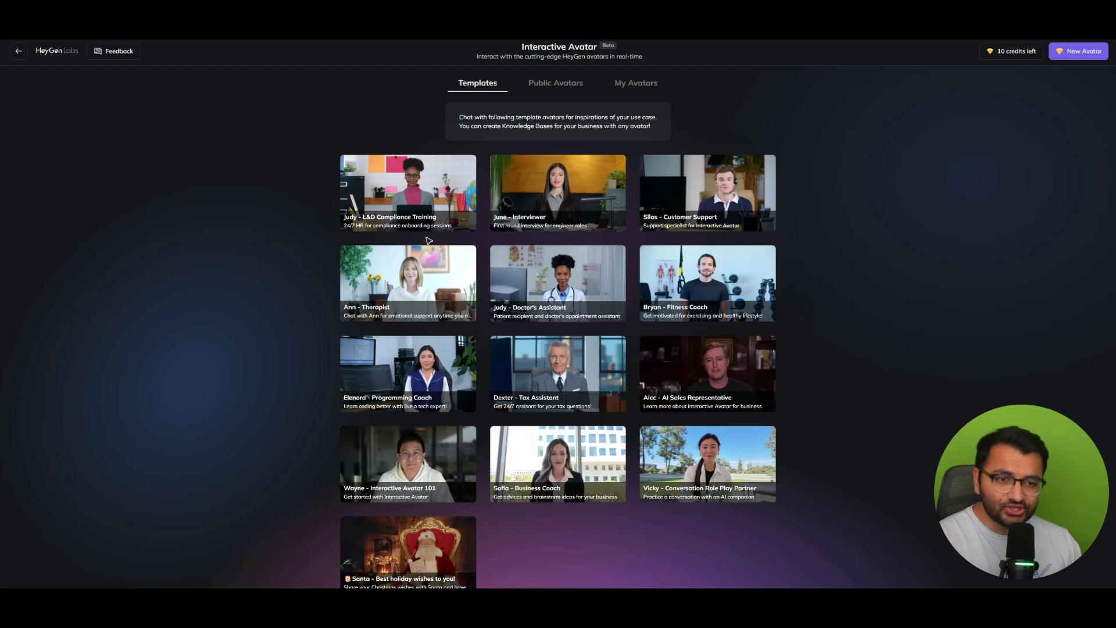
mouse_move(427, 280)
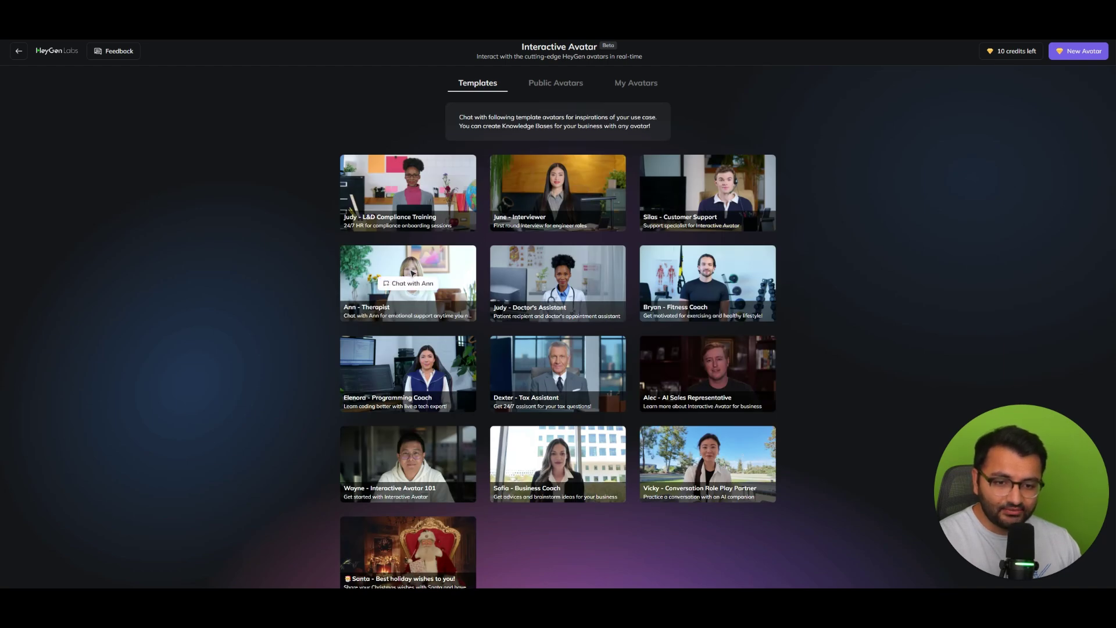
left_click(408, 375)
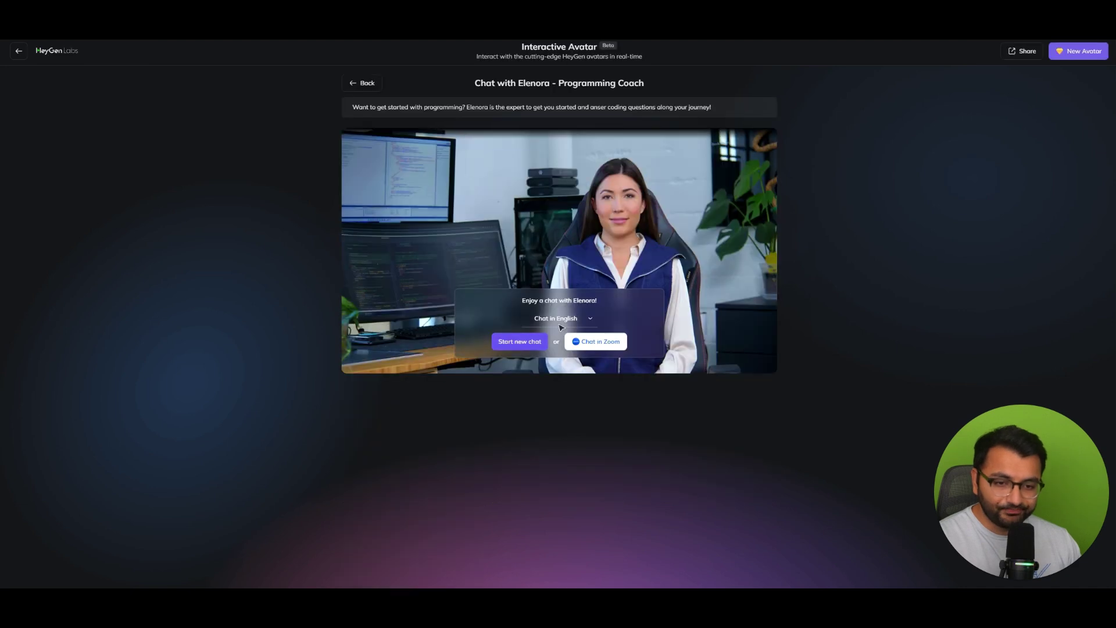
Start Elenora's chat in the Zoom app and join the meeting with computer audio
left_click(602, 347)
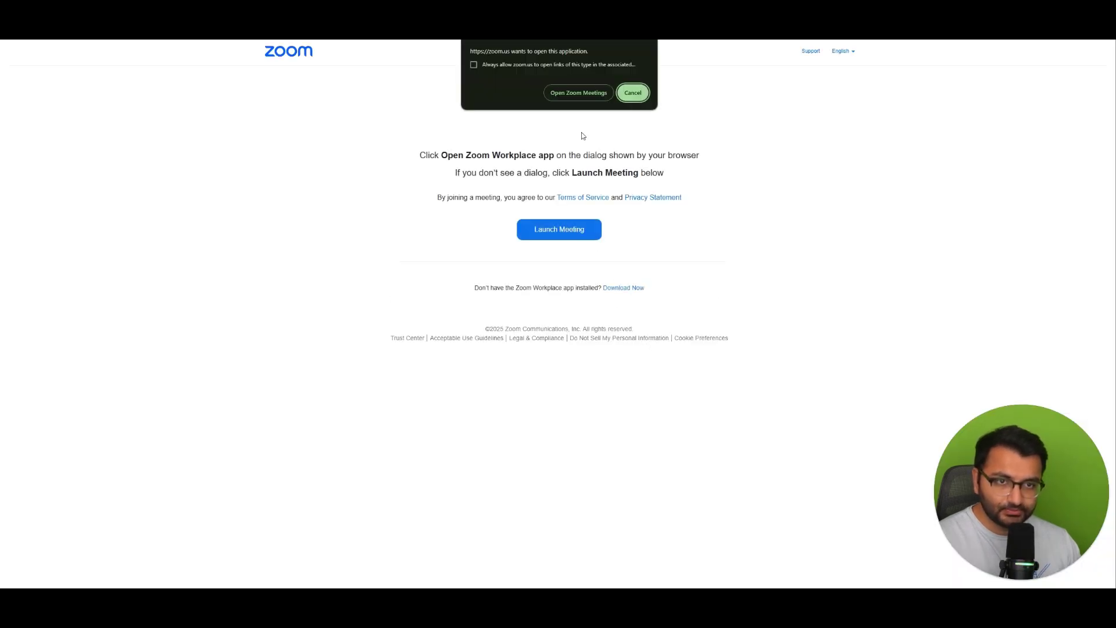
left_click(573, 89)
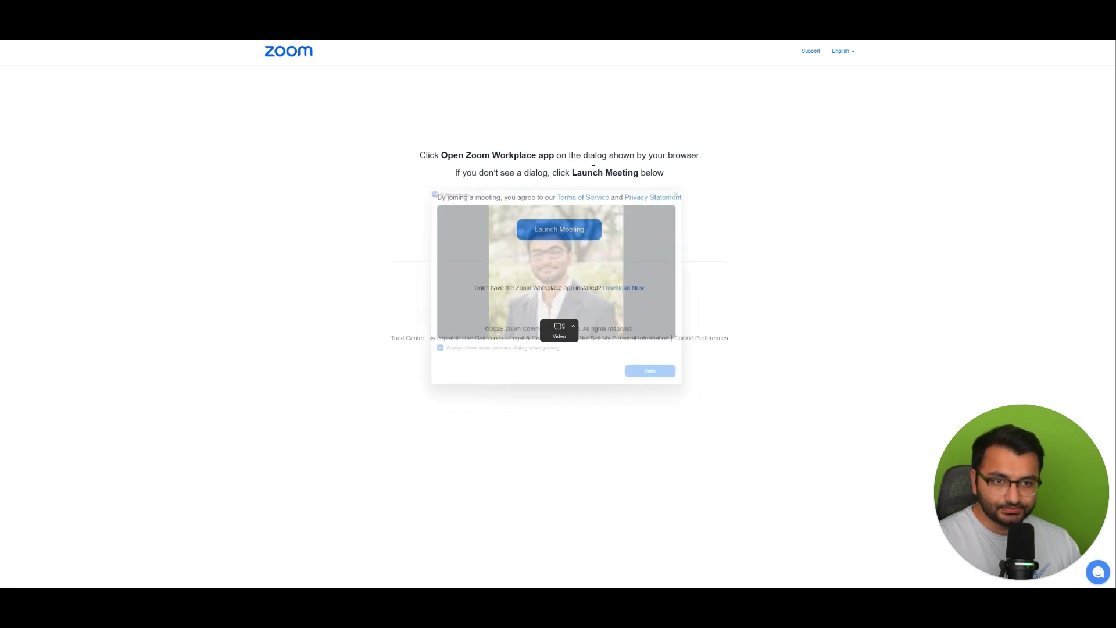
left_click(663, 381)
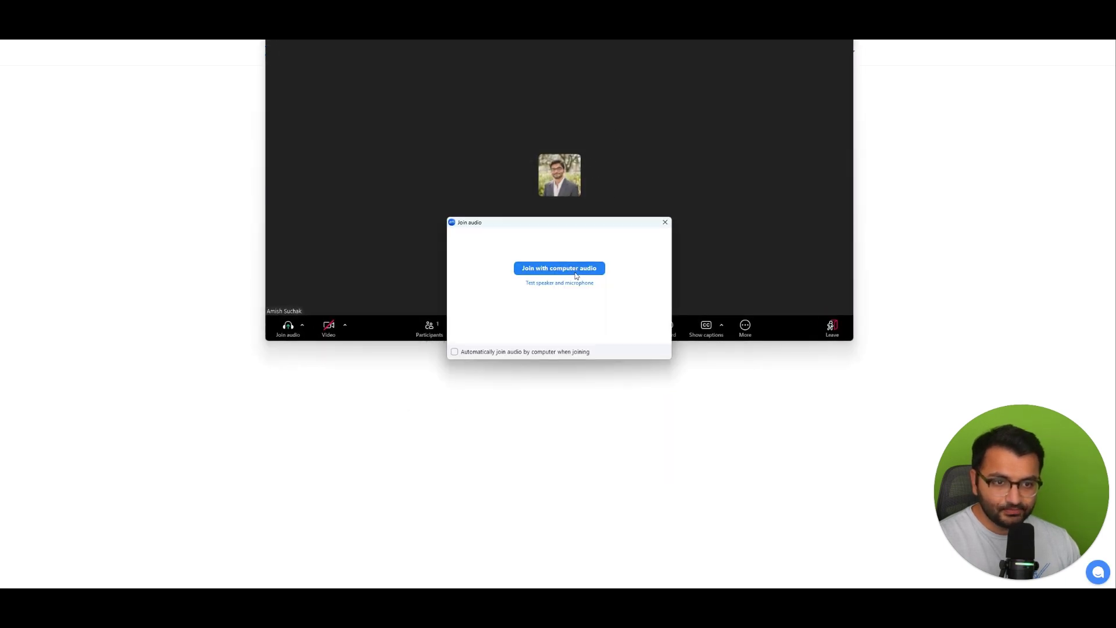
left_click(575, 271)
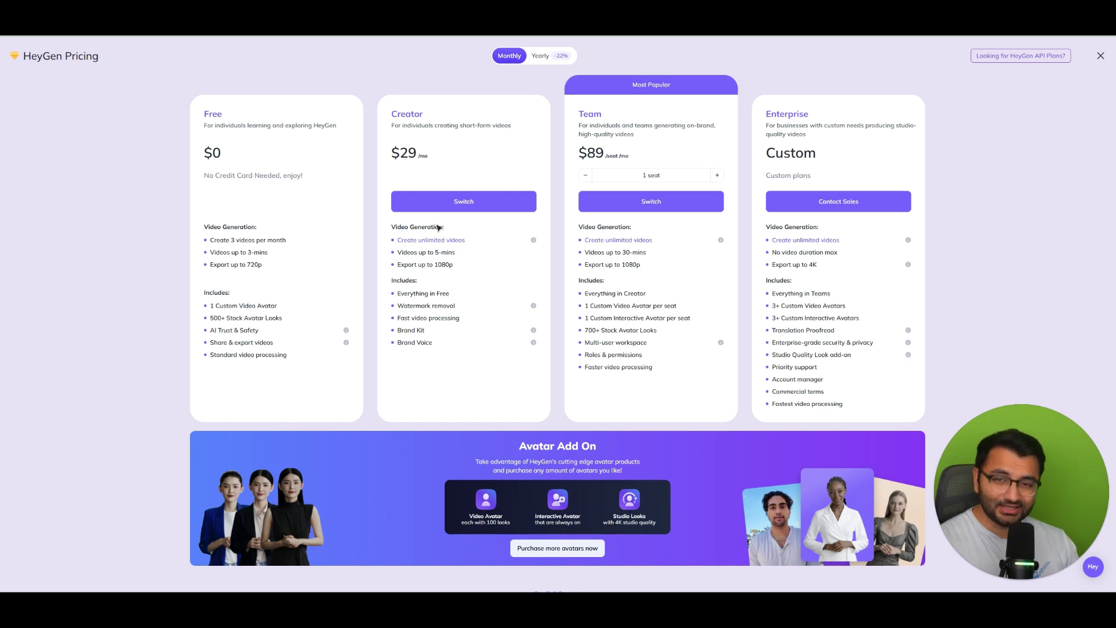
Highlight the Free plan's $0 price and 3 videos per month, then Creator's unlimited videos
left_click_drag(203, 154, 229, 158)
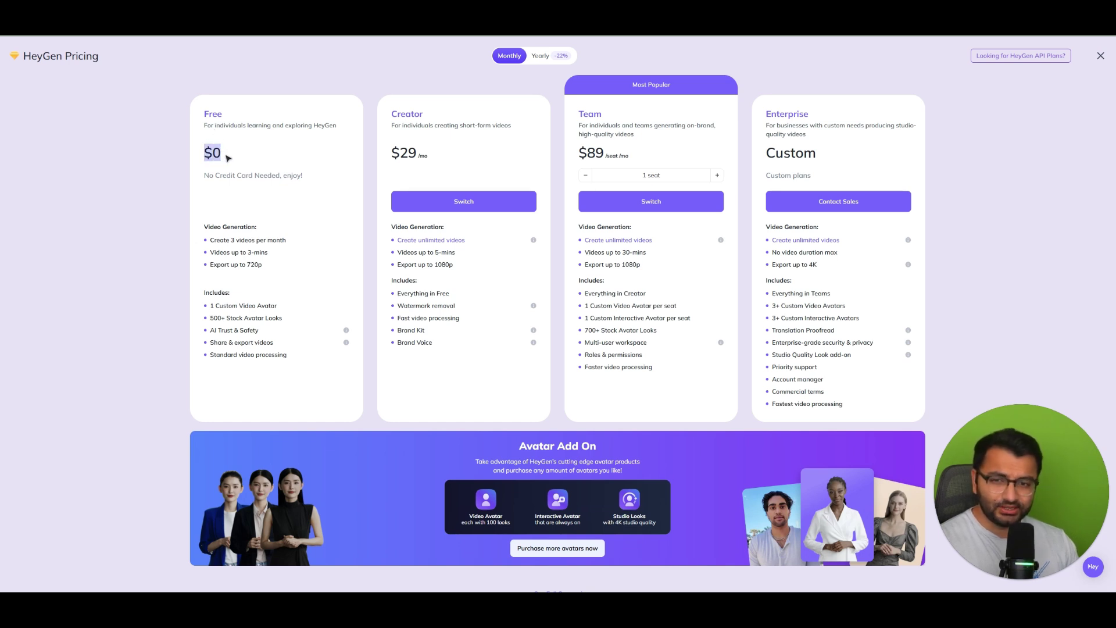
left_click_drag(213, 243, 266, 254)
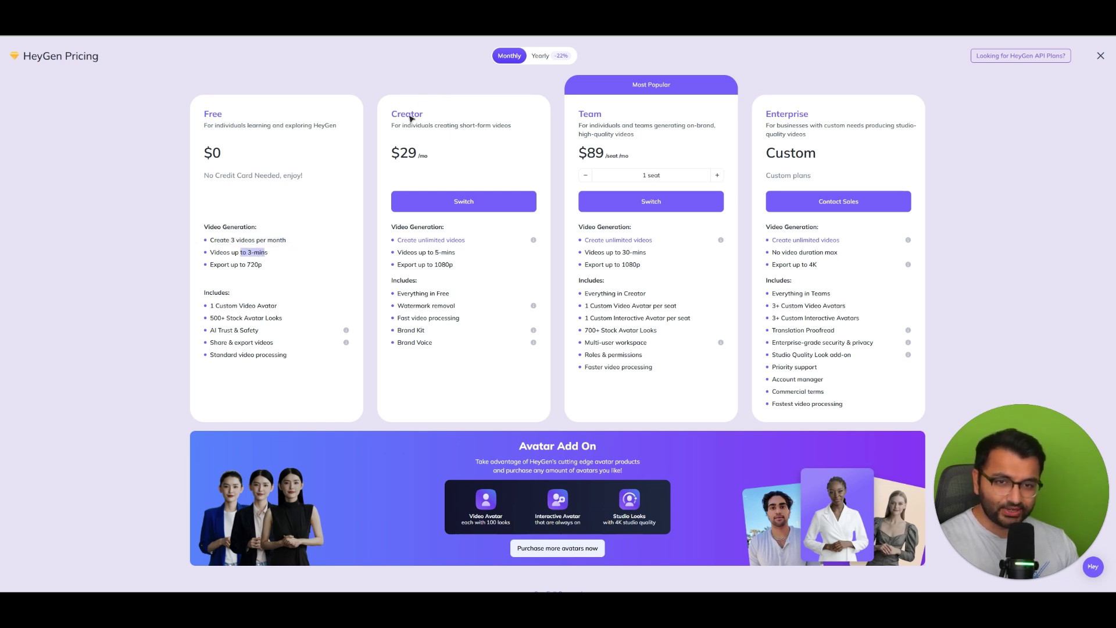
left_click_drag(398, 118, 416, 121)
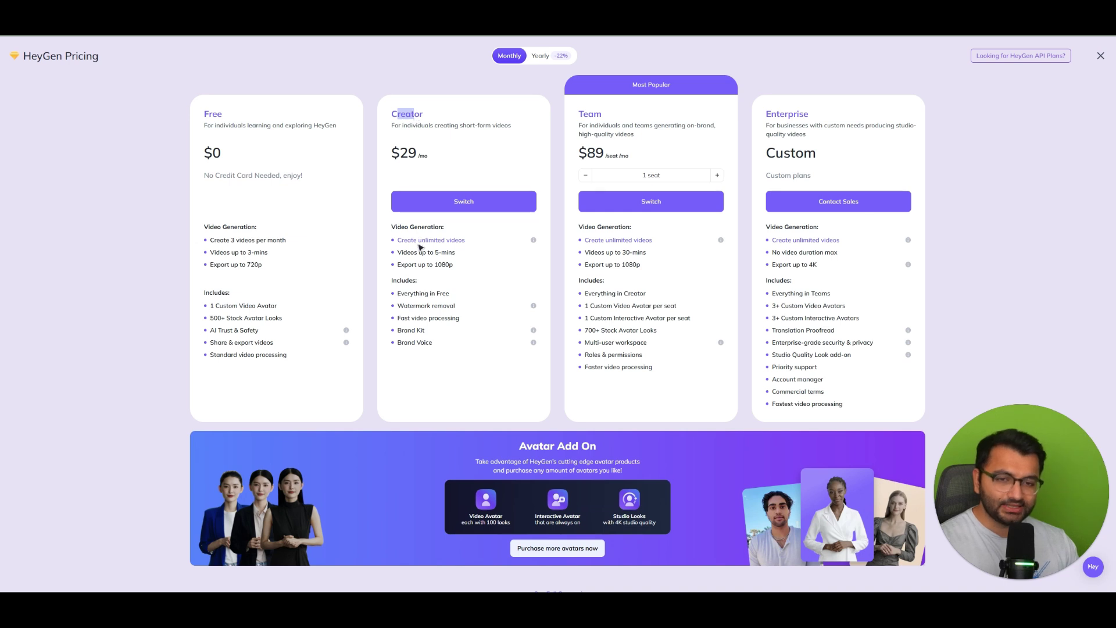
left_click_drag(398, 241, 454, 256)
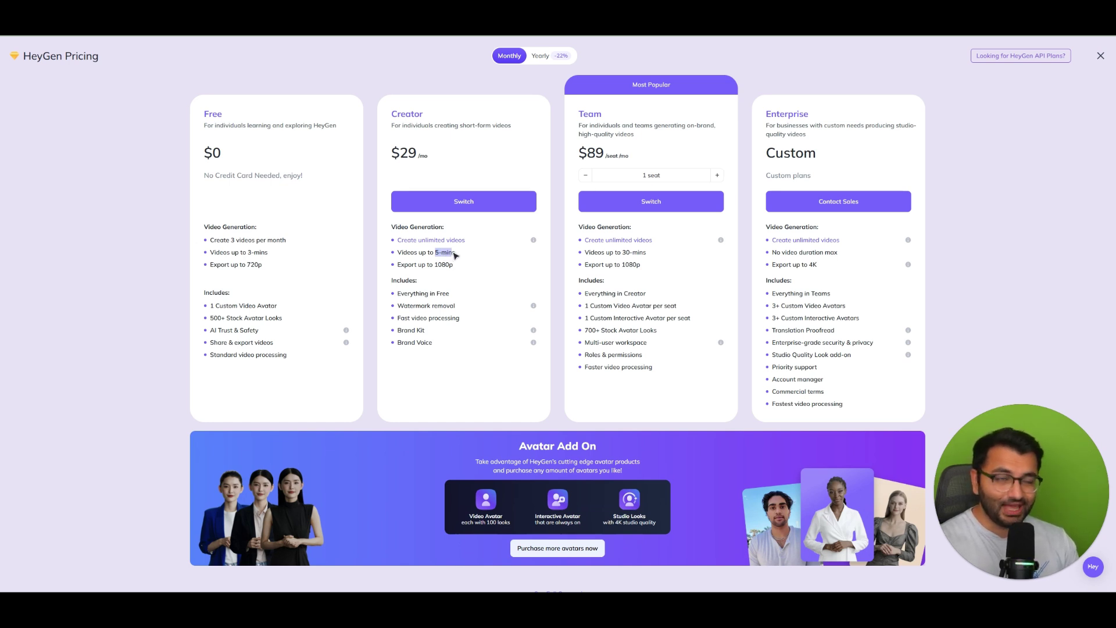
left_click_drag(588, 124, 680, 147)
left_click(681, 147)
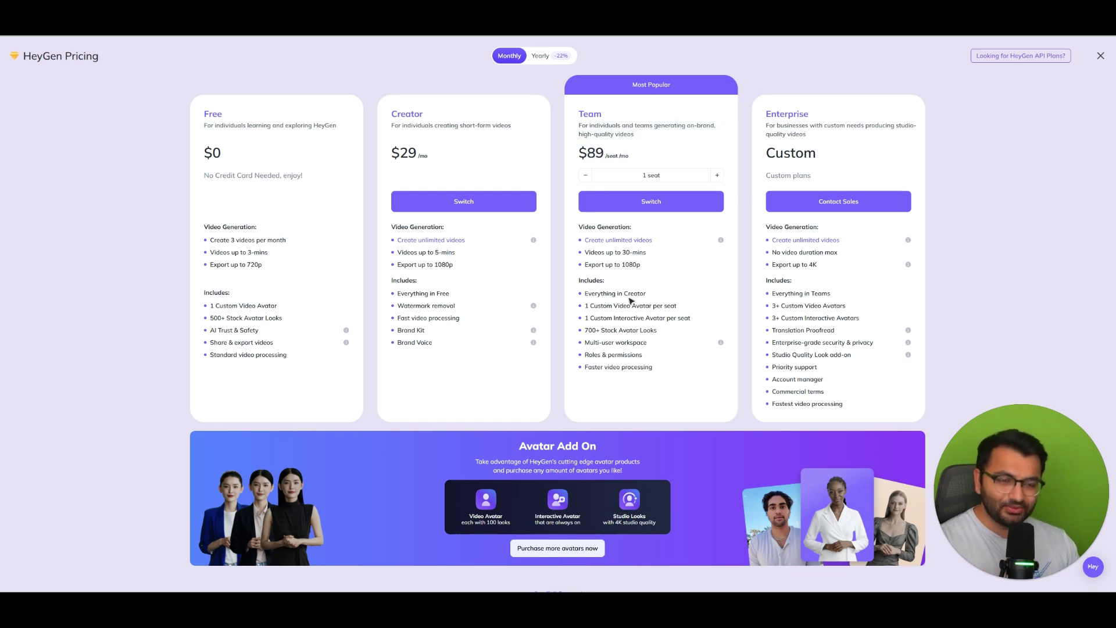
left_click_drag(585, 240, 623, 268)
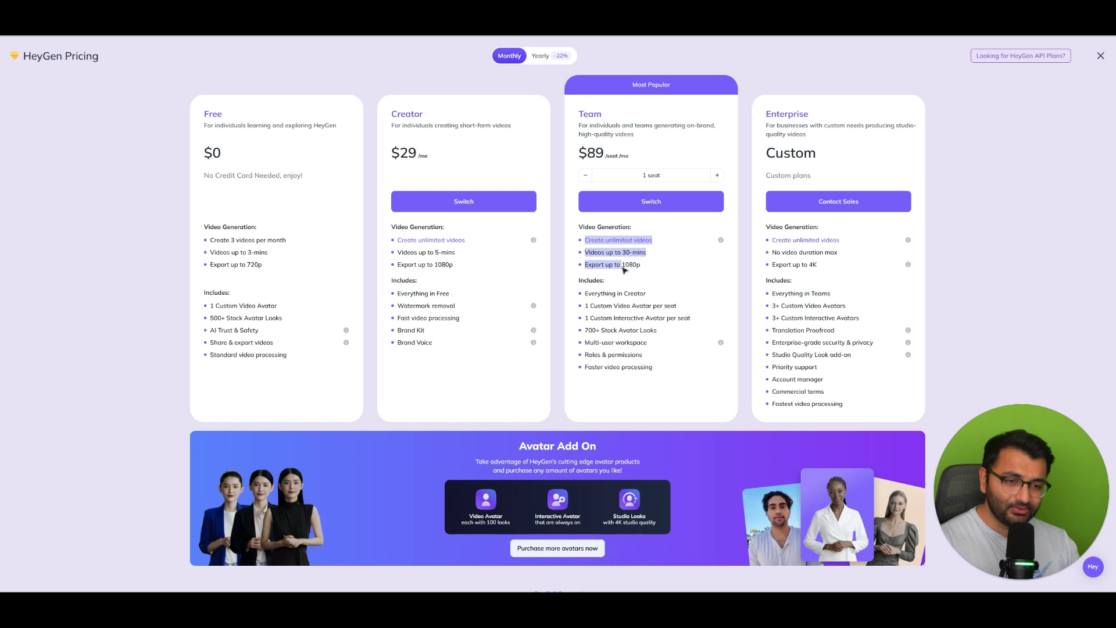
left_click(622, 268)
left_click_drag(590, 305, 668, 309)
left_click_drag(786, 134, 824, 161)
left_click(824, 161)
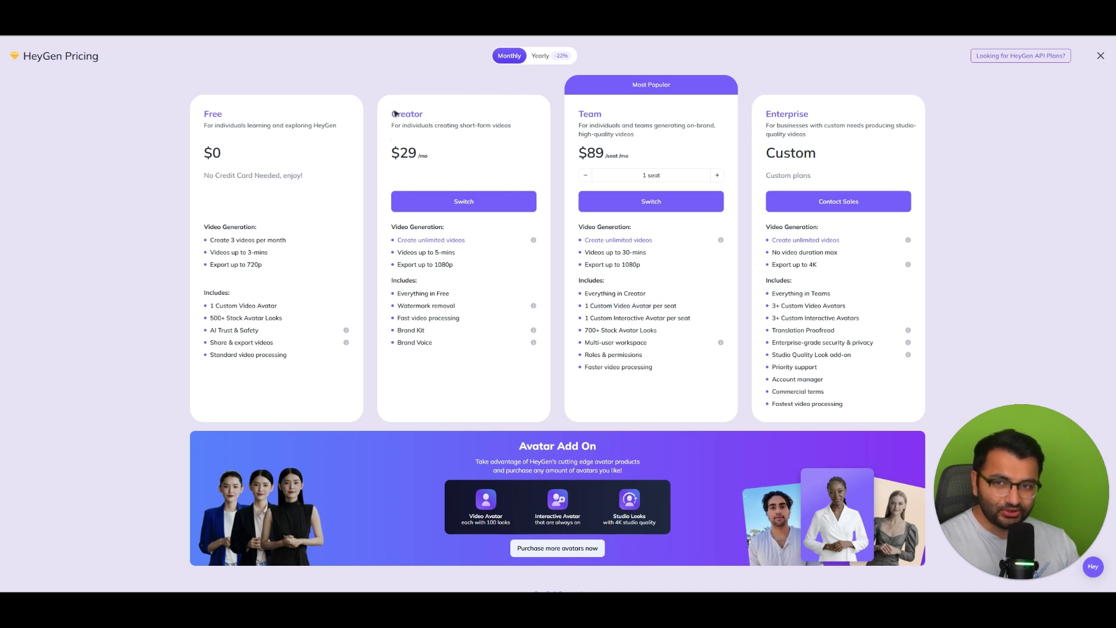
left_click_drag(393, 111, 491, 356)
left_click(491, 356)
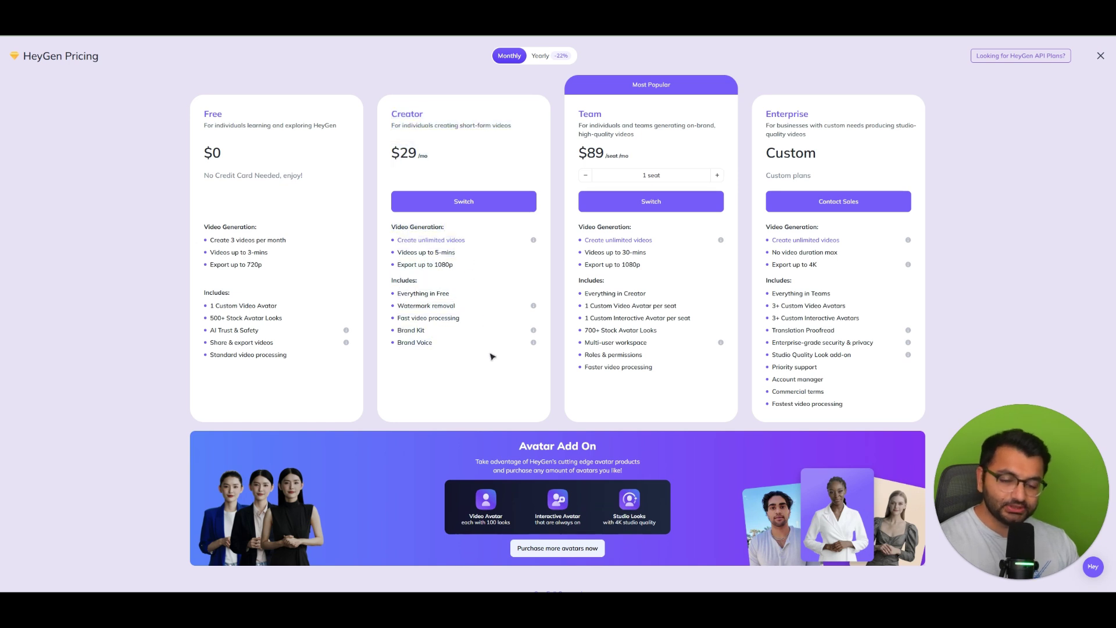